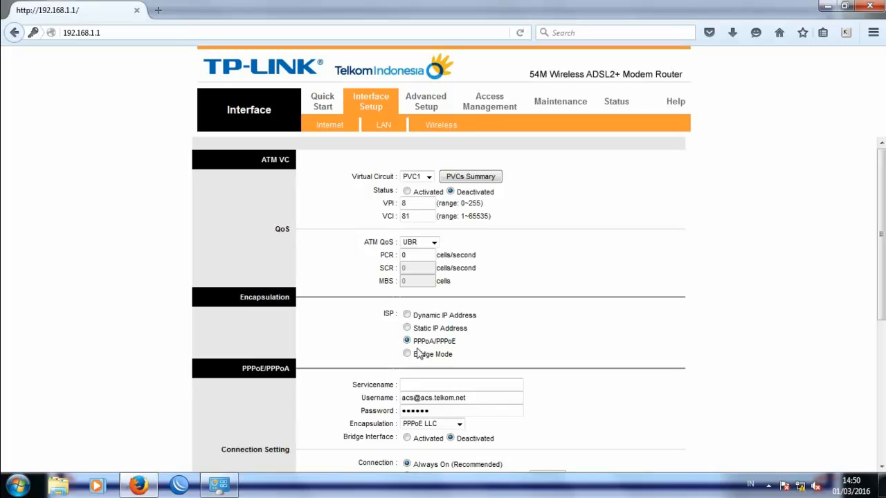
Display the internet settings of virtual circuit PVC0 and dismiss the offer to remember the login.
left_click(429, 178)
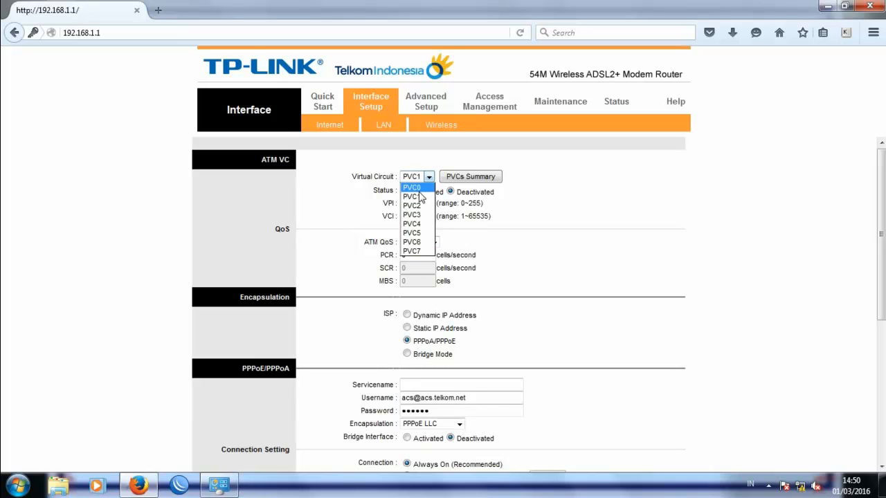
left_click(414, 185)
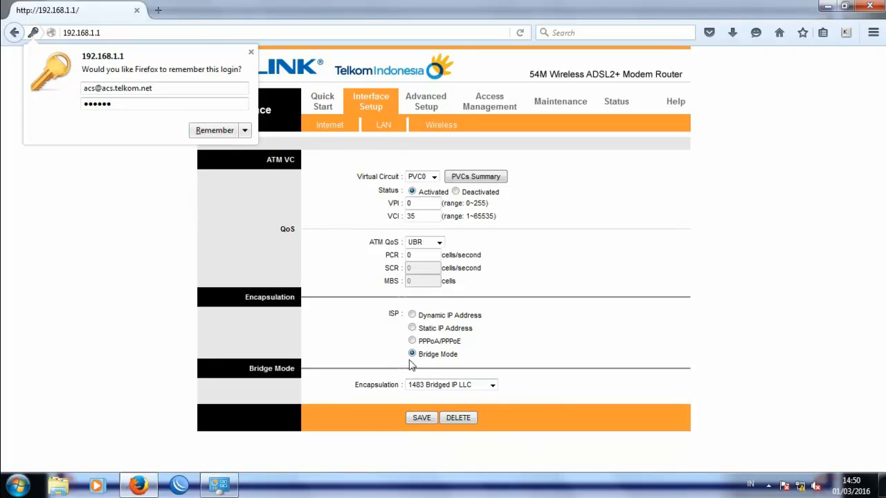
left_click(250, 52)
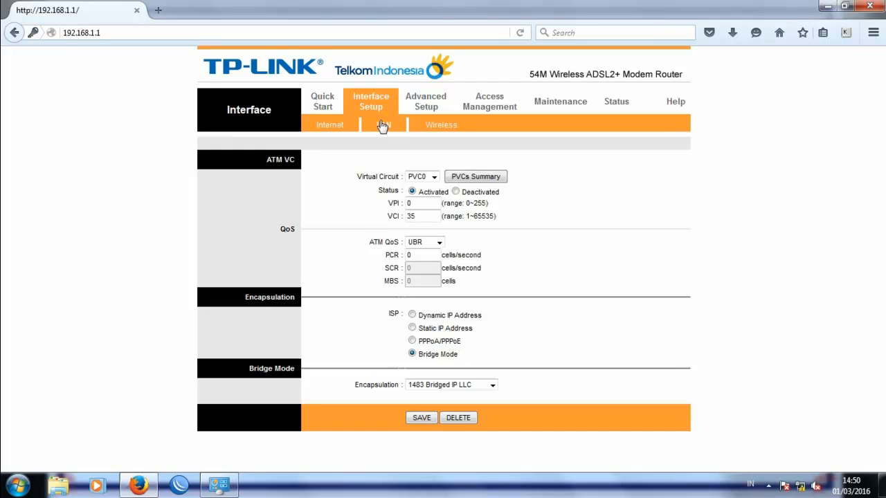
Review the router's wireless settings, including the SSID, authentication type, encryption and pre-shared key.
left_click(442, 133)
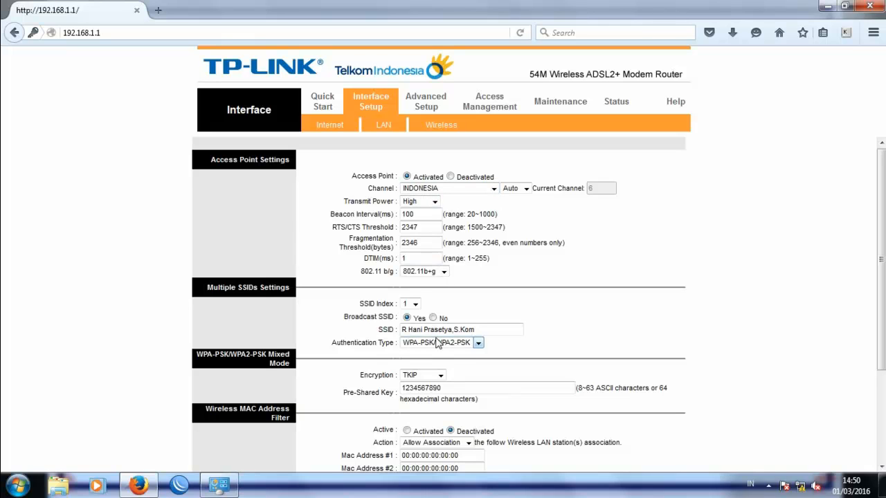
scroll(451, 350, "down", 3)
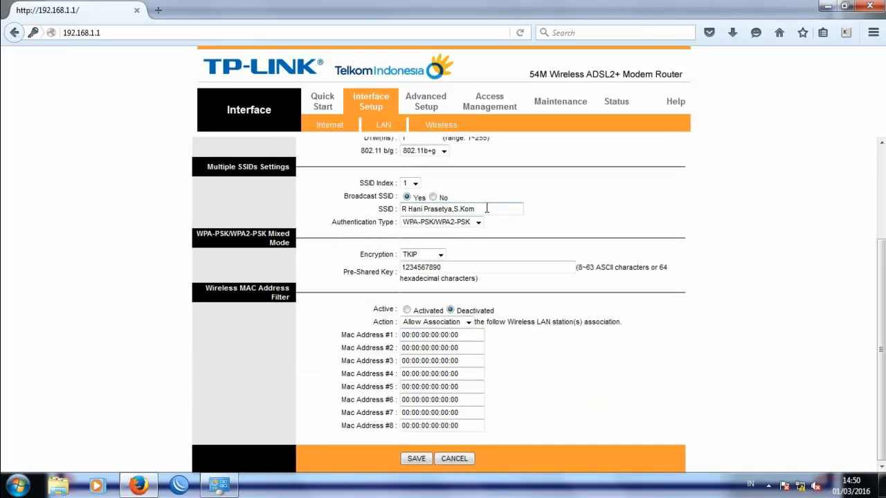
left_click_drag(487, 208, 374, 213)
scroll(377, 225, "up", 3)
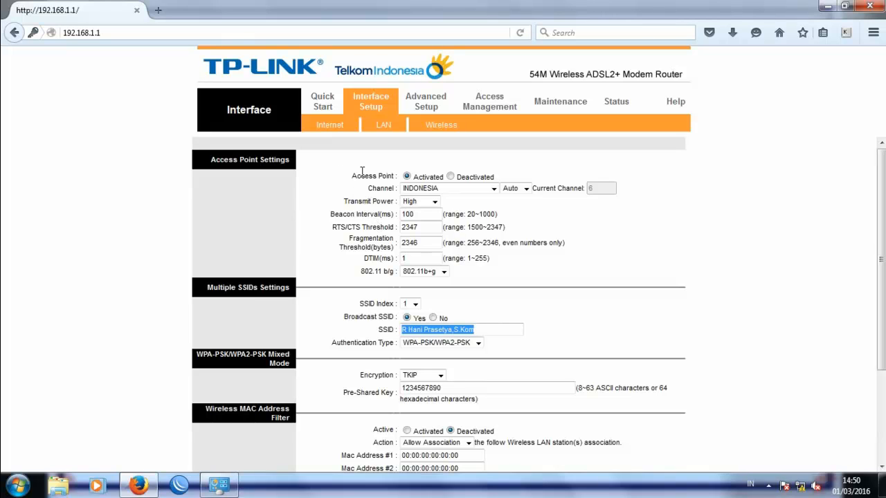
left_click(617, 345)
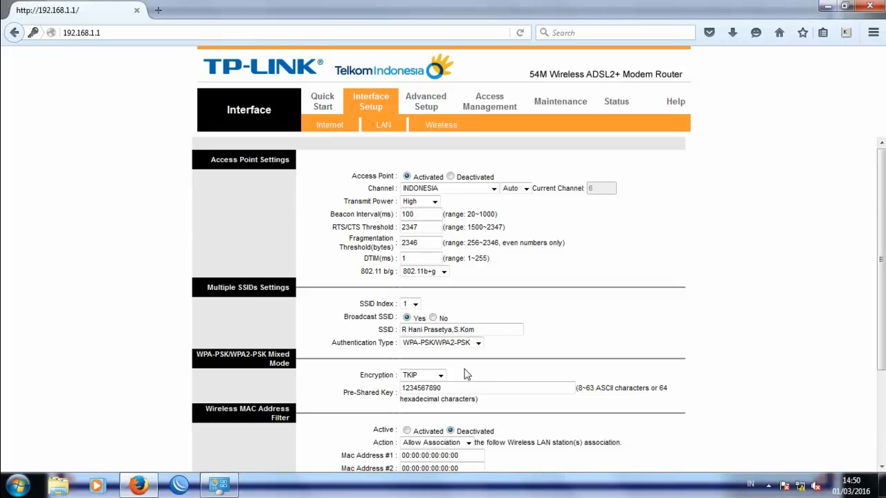
scroll(467, 373, "down", 2)
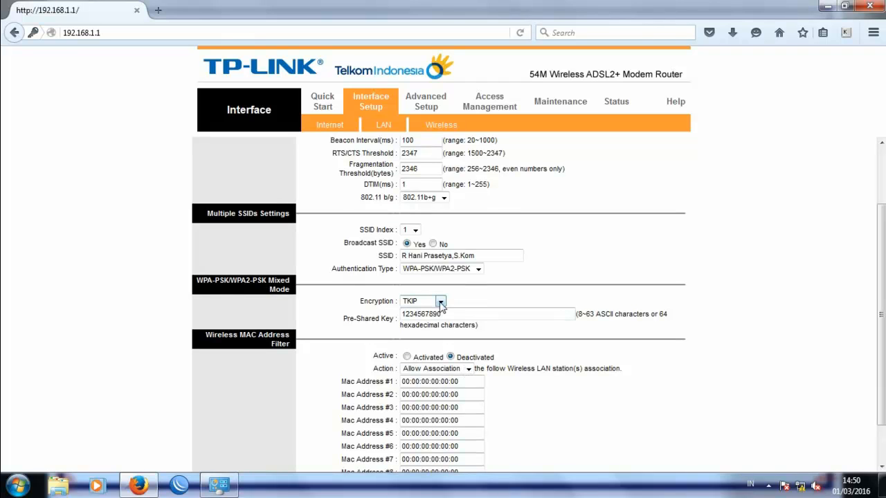
left_click_drag(479, 316, 365, 315)
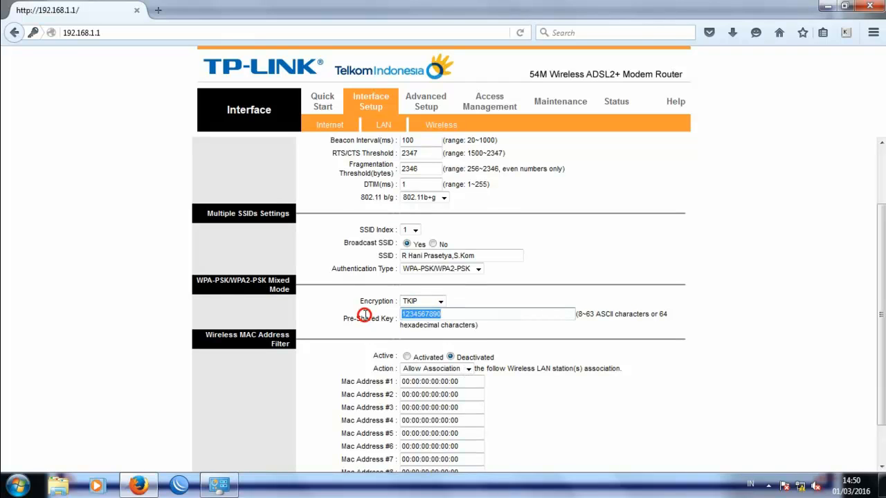
left_click(749, 329)
scroll(526, 290, "up", 2)
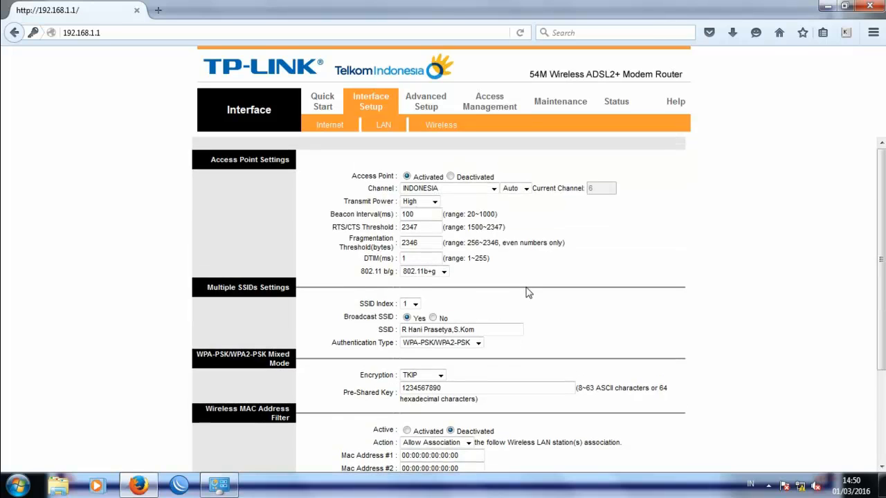
Open the router's LAN settings, view the network topology diagram and return to the browser.
left_click(384, 128)
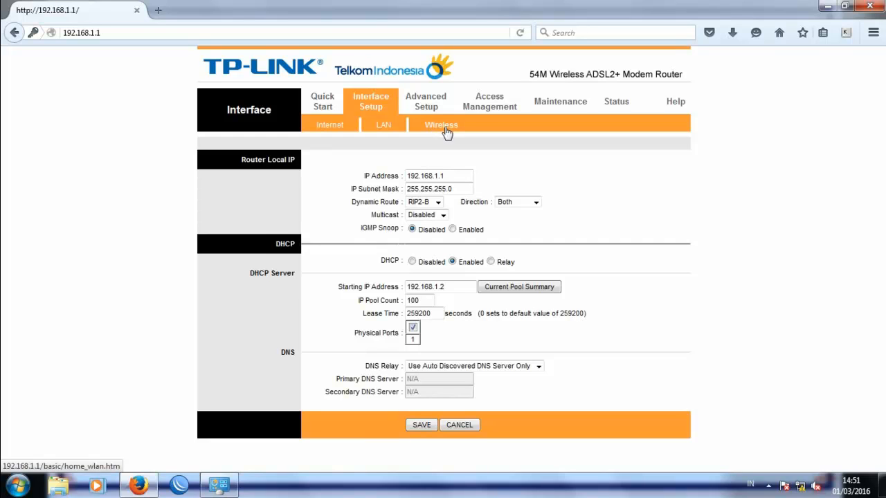
left_click(827, 7)
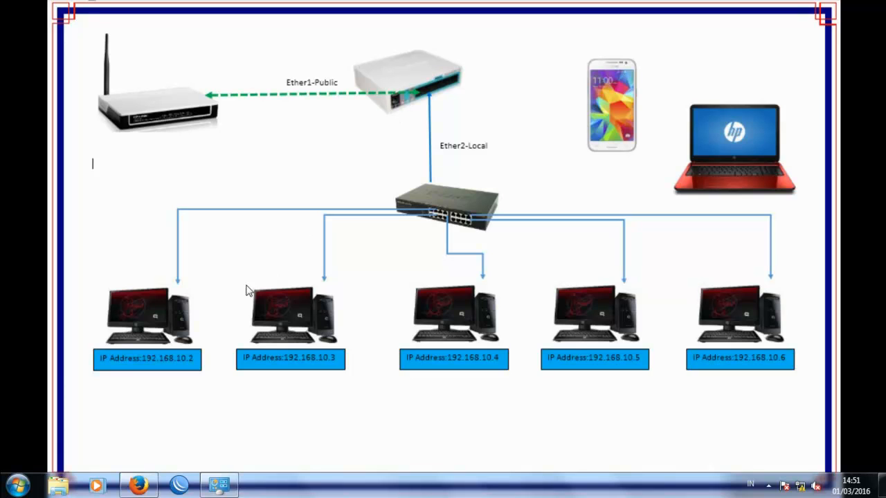
left_click(138, 484)
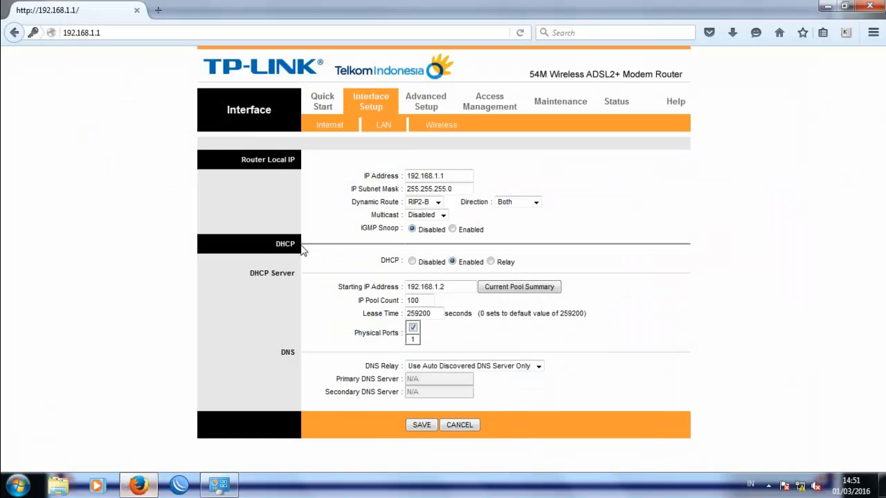
In the LAN settings, set Multicast to IGMP v2, enable IGMP Snoop and switch DHCP to Relay.
left_click(386, 126)
left_click(443, 215)
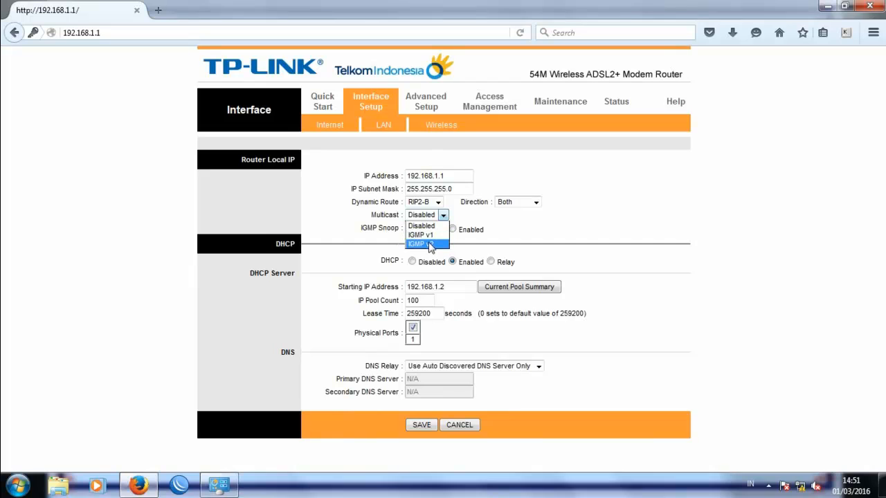
left_click(431, 244)
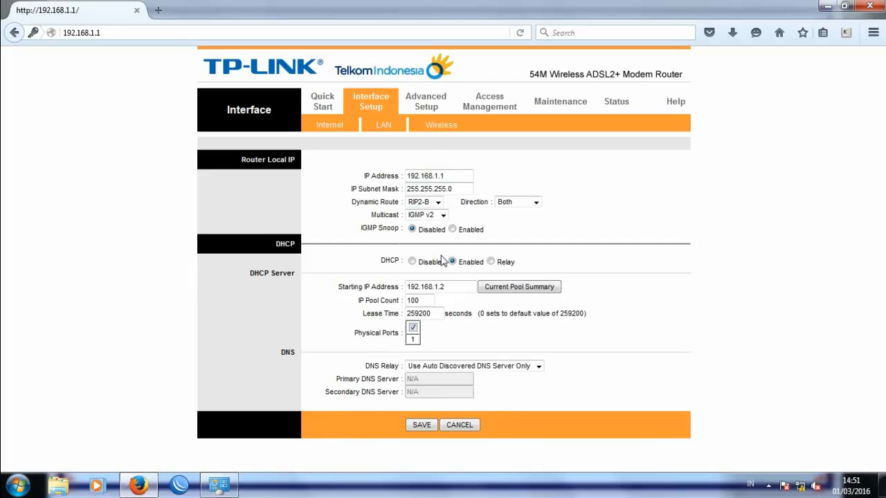
left_click(454, 230)
left_click(491, 262)
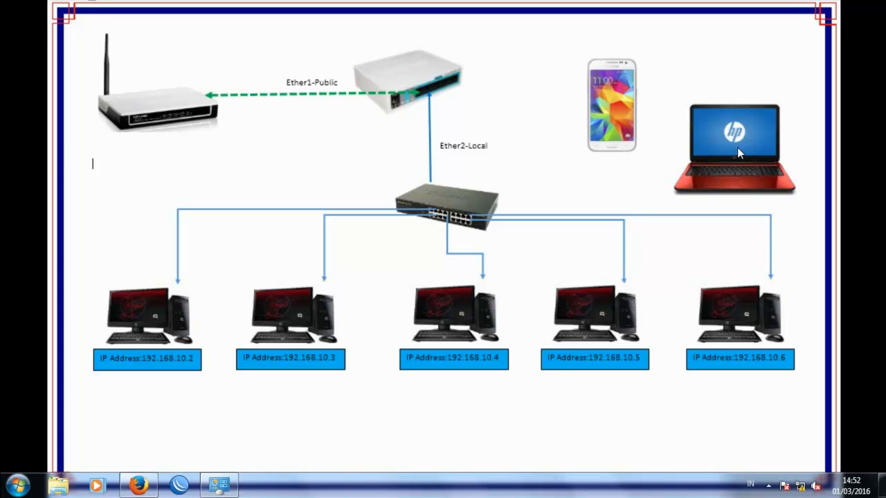
Set the DHCP server IP for the relay agent to 192.168.1.1 and save the LAN settings.
left_click(139, 485)
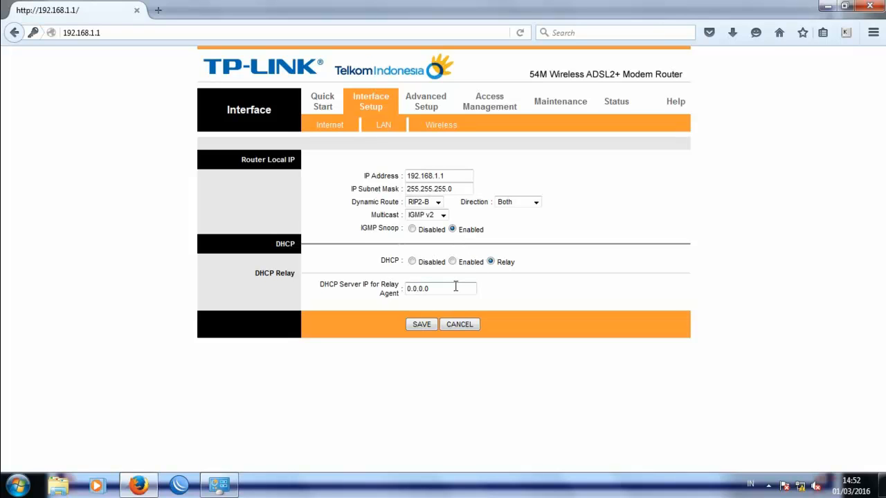
left_click_drag(441, 290, 395, 289)
type("192")
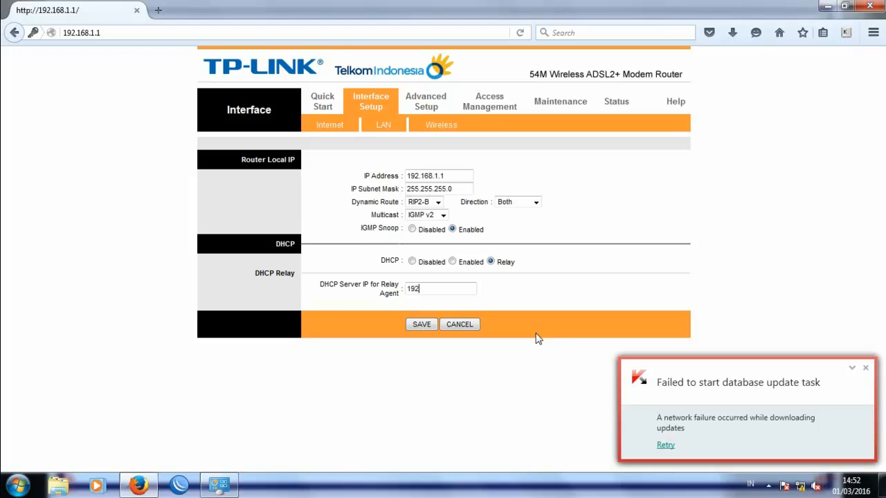
type(".168.1.1")
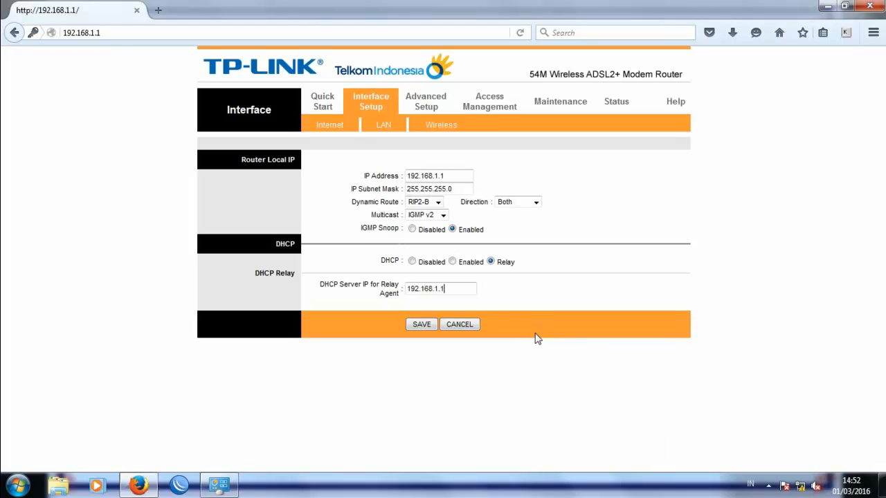
left_click(424, 330)
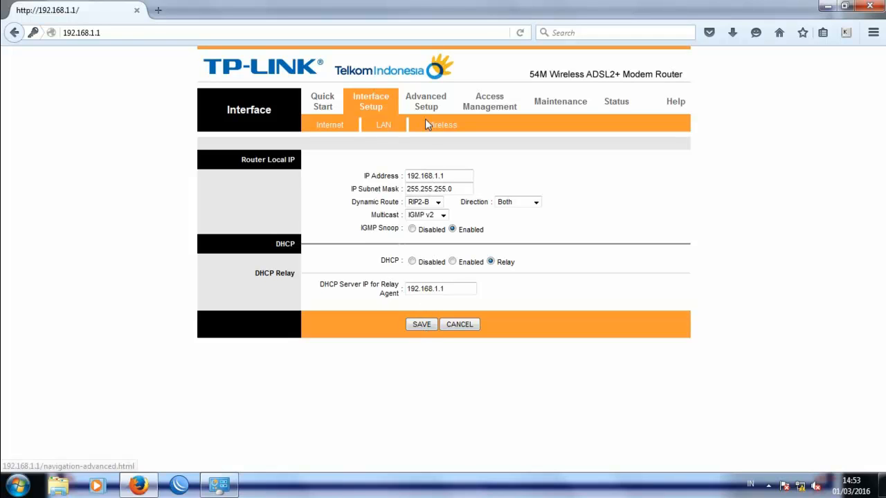
Check the wireless SSID settings against the wireless networks detected by Windows.
left_click(447, 126)
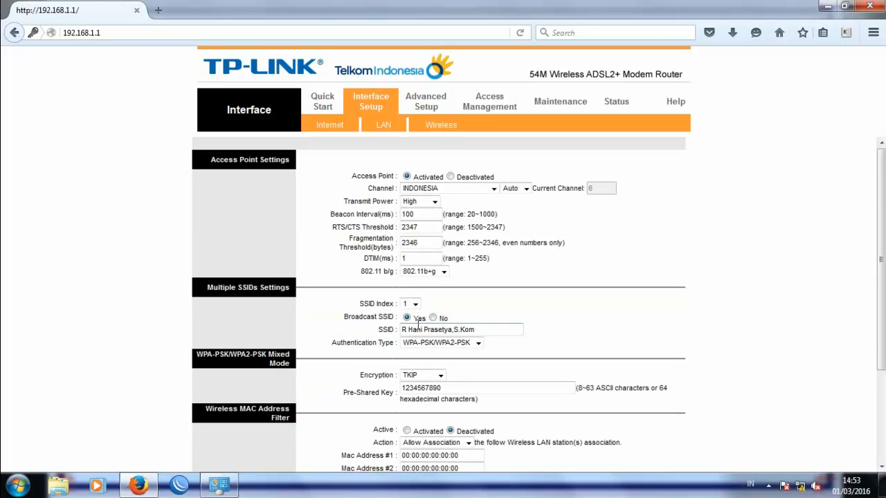
scroll(415, 324, "down", 2)
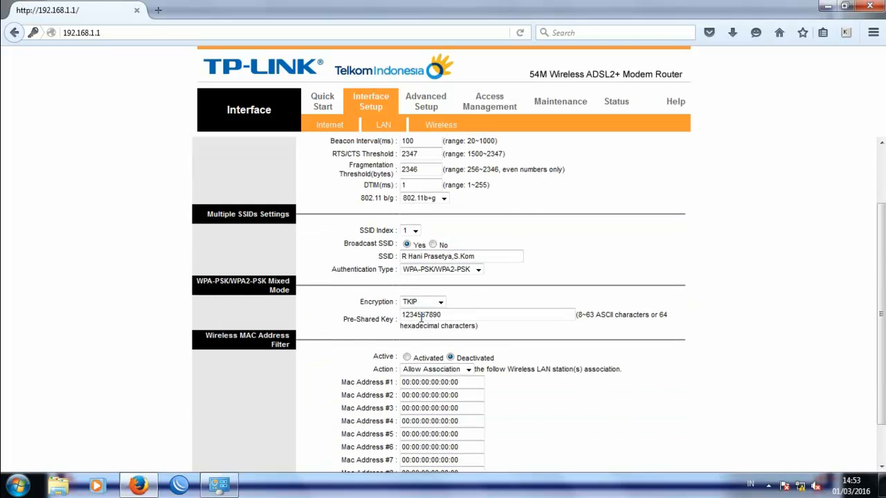
left_click(800, 488)
mouse_move(766, 294)
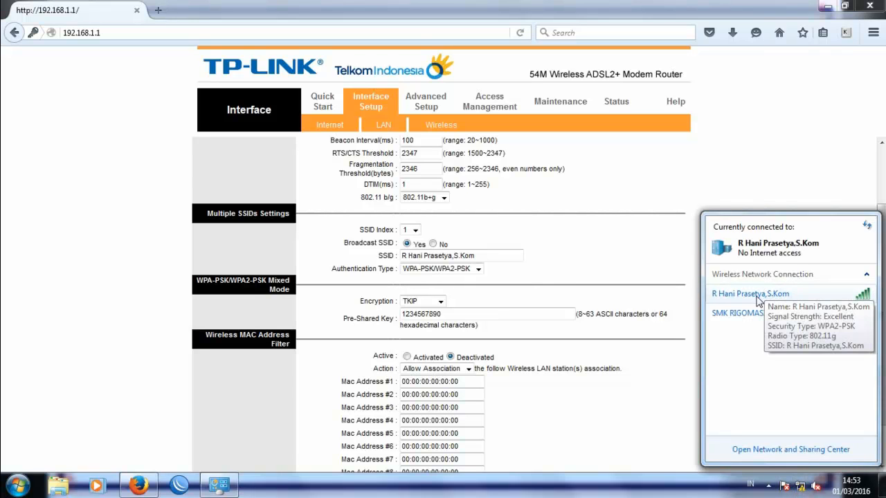
left_click(796, 170)
scroll(356, 159, "up", 2)
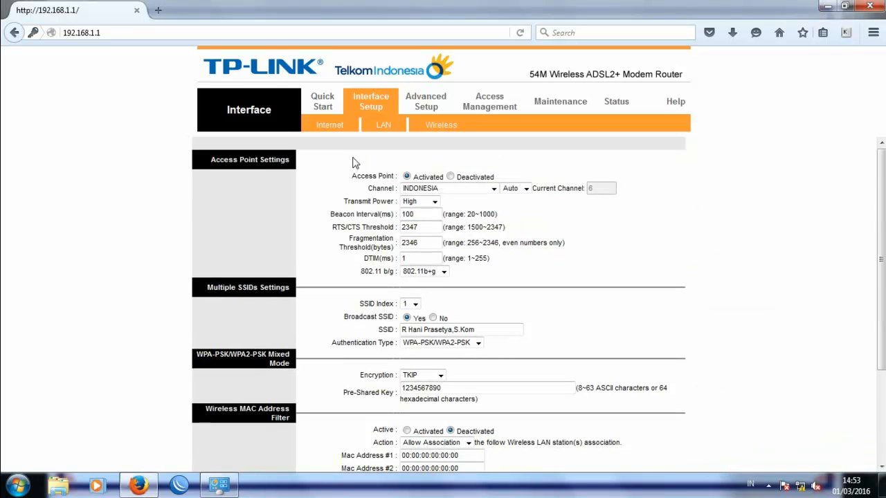
Switch to the Network and Sharing Center, open the adapter settings and disable the Local Area Connection.
left_click(232, 484)
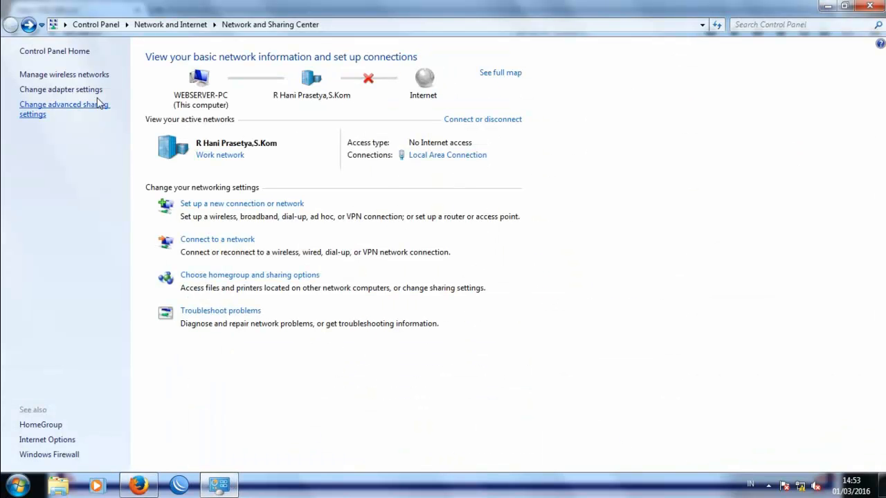
left_click(87, 90)
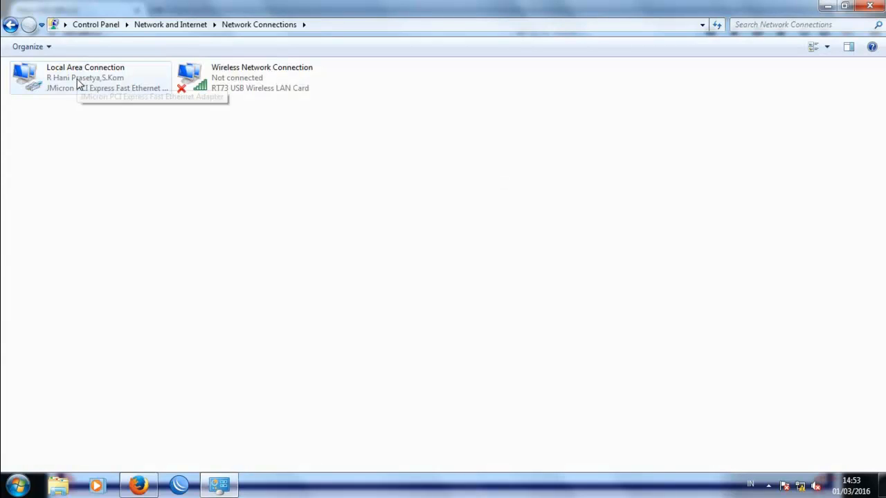
left_click(77, 78)
right_click(77, 79)
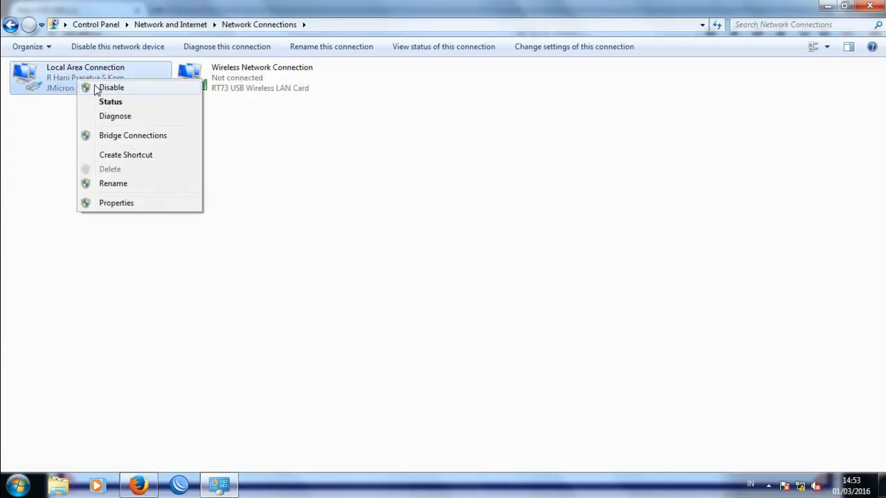
left_click(96, 89)
left_click(114, 114)
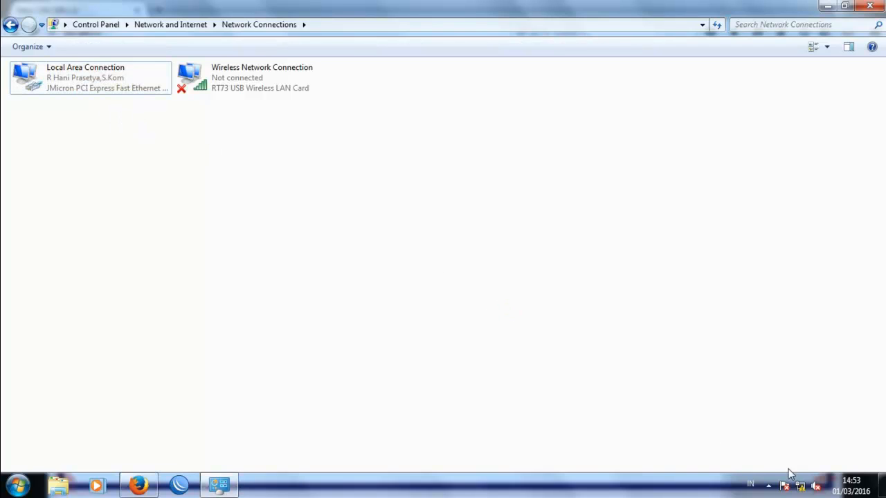
Connect the computer to the router's wireless network from the list of available networks.
left_click(800, 486)
left_click(783, 289)
left_click(838, 312)
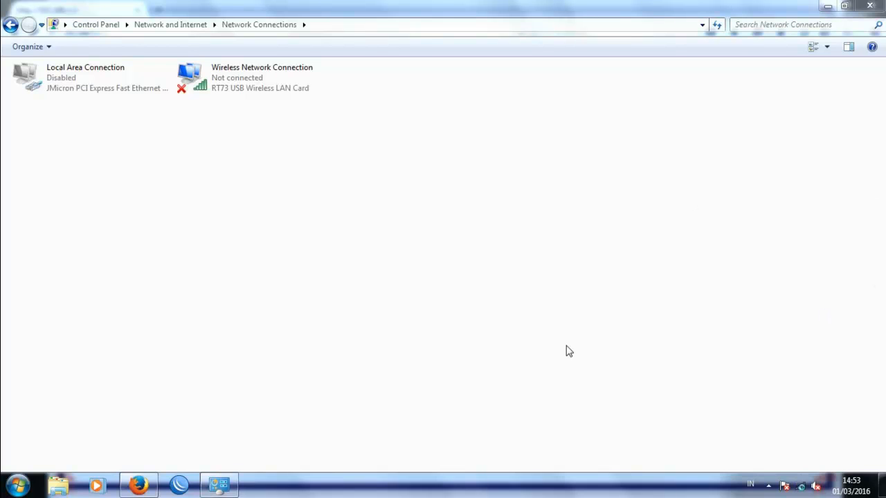
Check the active wireless connection in the Network and Sharing Center and return to the network topology diagram.
left_click(138, 484)
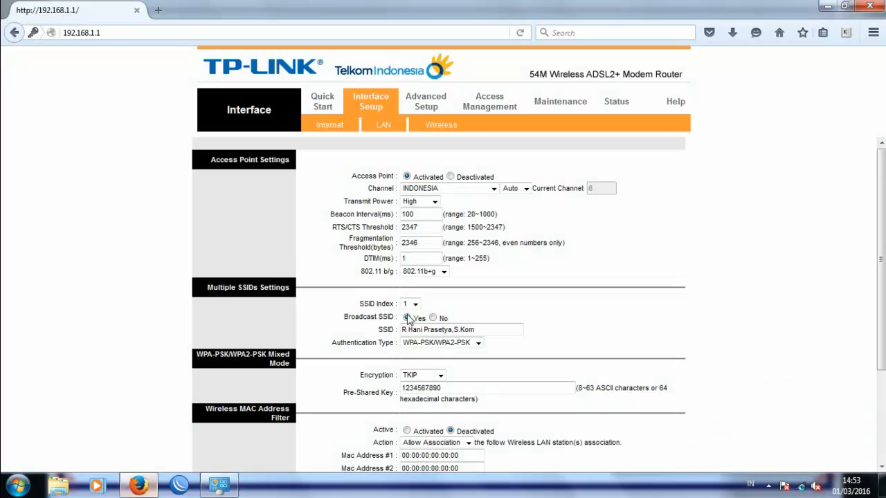
left_click(158, 10)
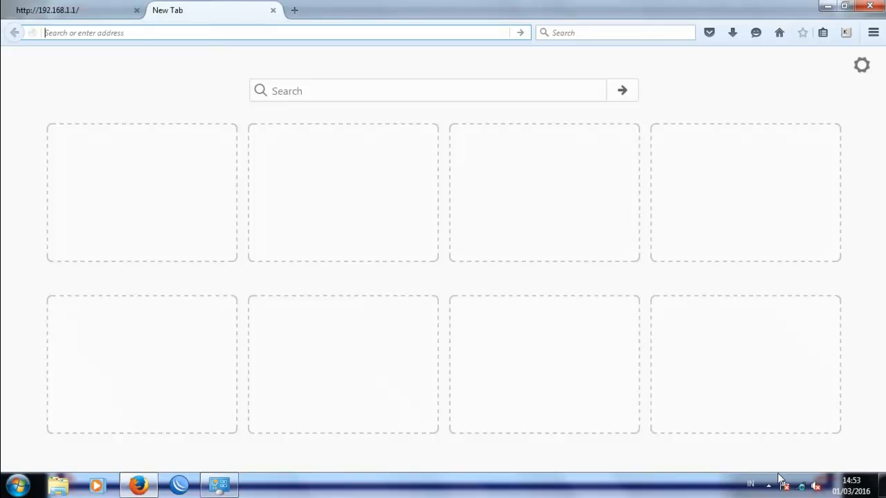
left_click(222, 486)
left_click(10, 24)
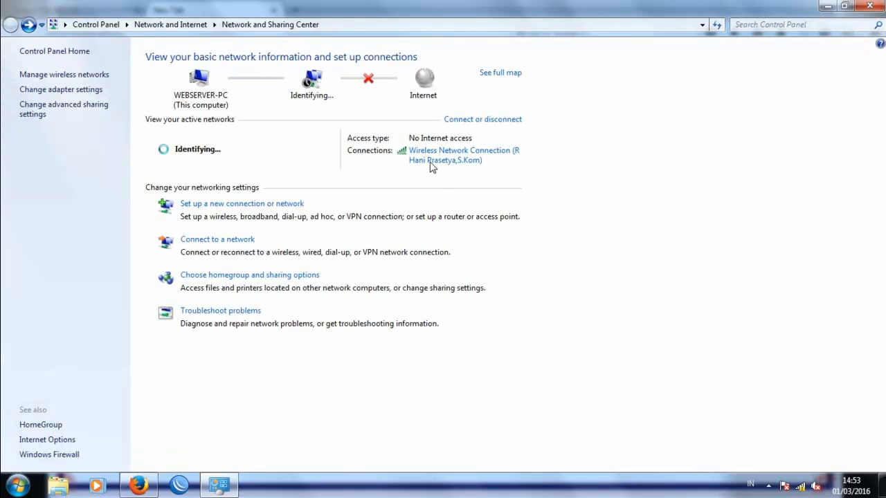
left_click(828, 6)
left_click(827, 7)
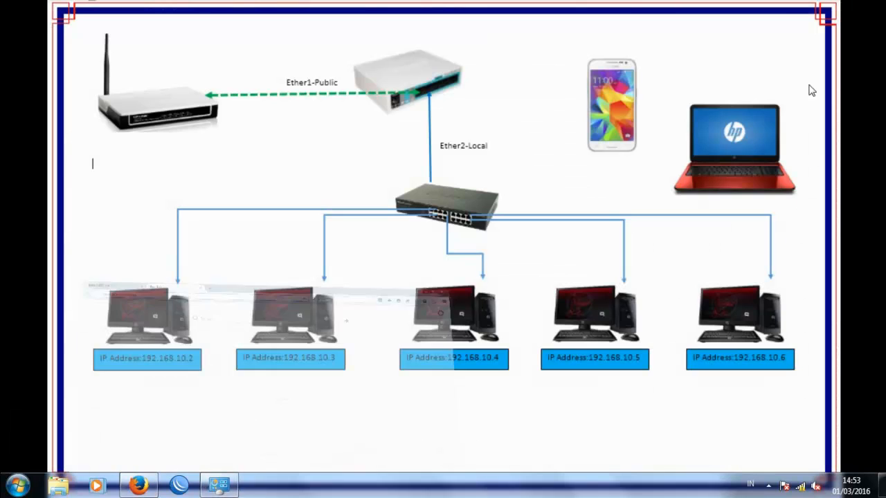
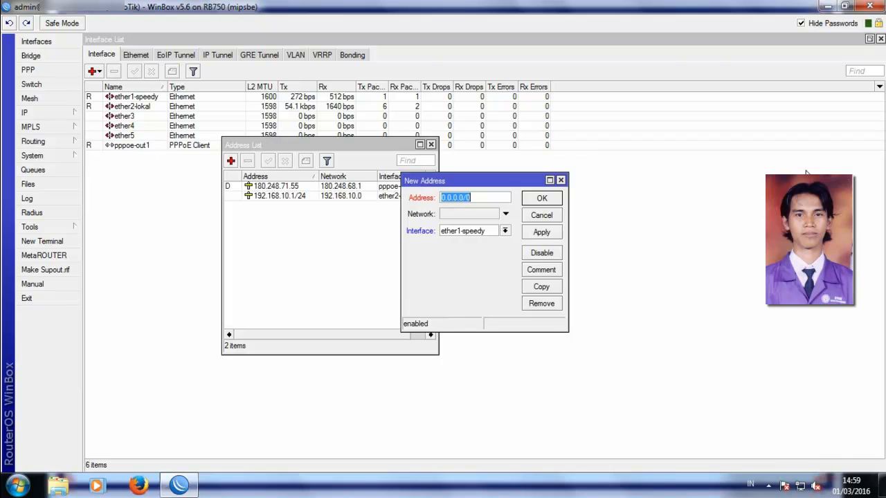
Assign the address 192.168.1.1/24 to the ether1-speedy interface, save it and close the address list.
type(".168.1.1")
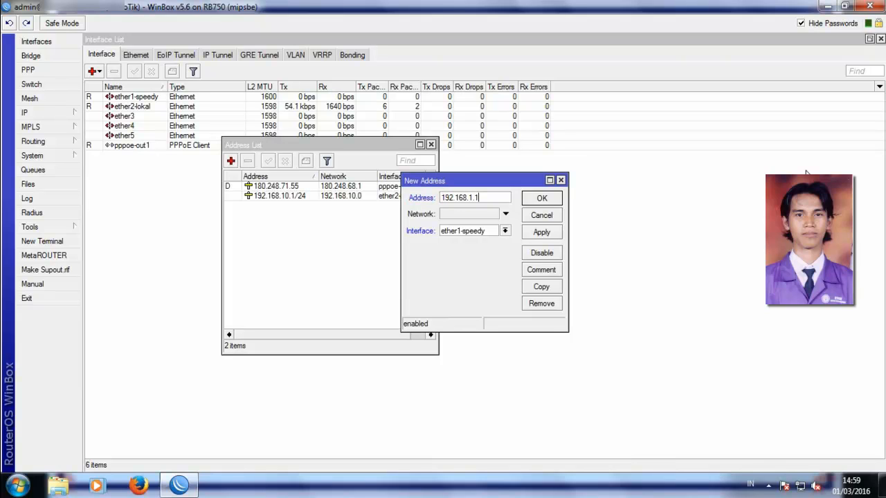
type("/24")
left_click(505, 231)
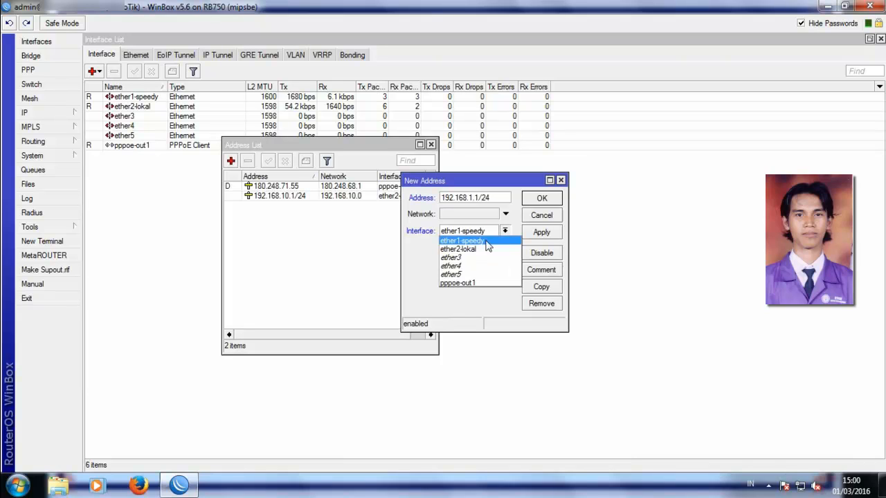
left_click(487, 241)
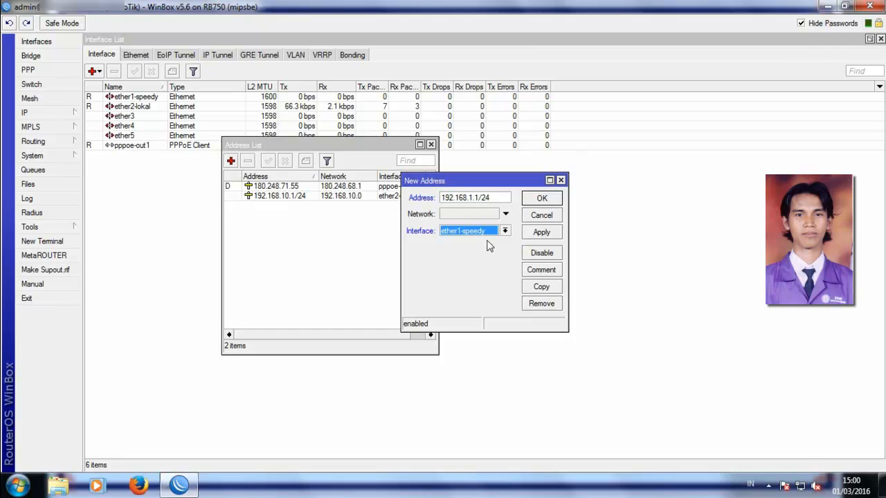
left_click(542, 233)
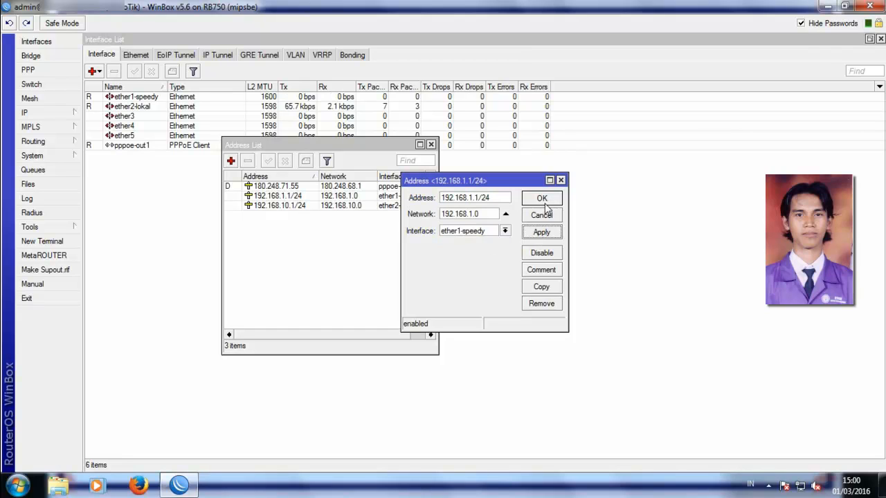
left_click(544, 200)
left_click_drag(337, 145, 351, 164)
left_click(444, 164)
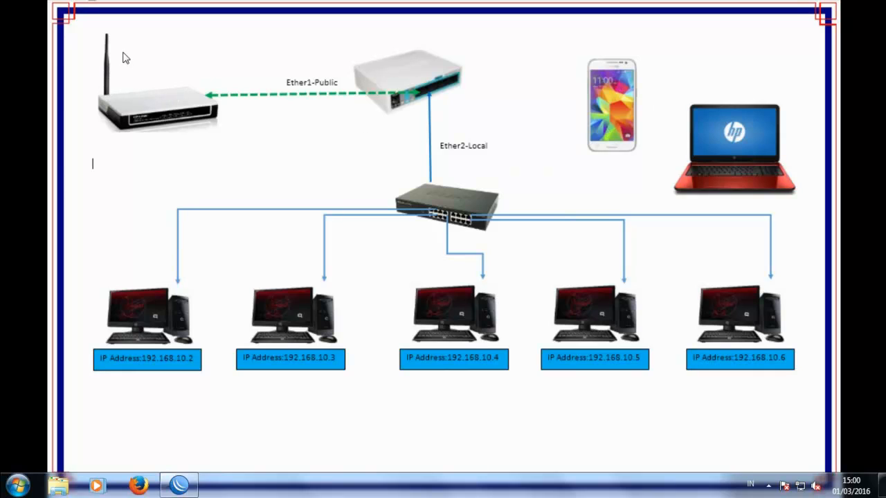
Check the computer's current connection and the available wireless networks while viewing the network topology diagram.
left_click(111, 77)
left_click(800, 487)
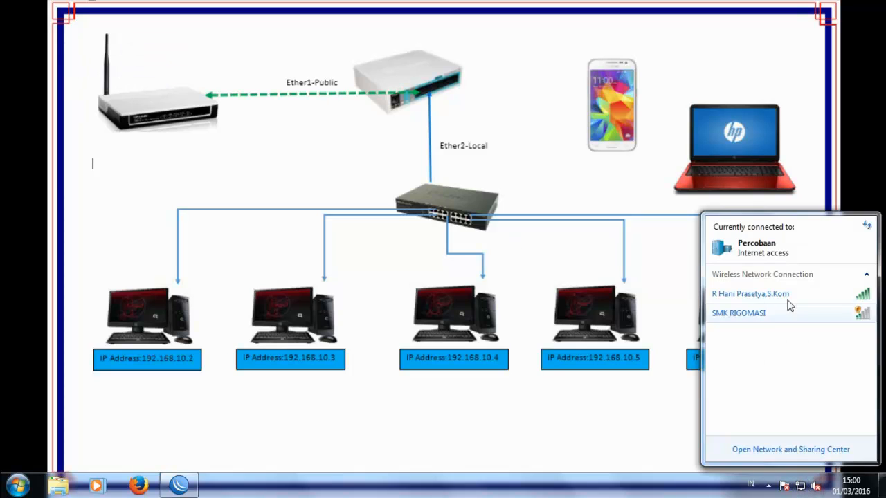
left_click(559, 129)
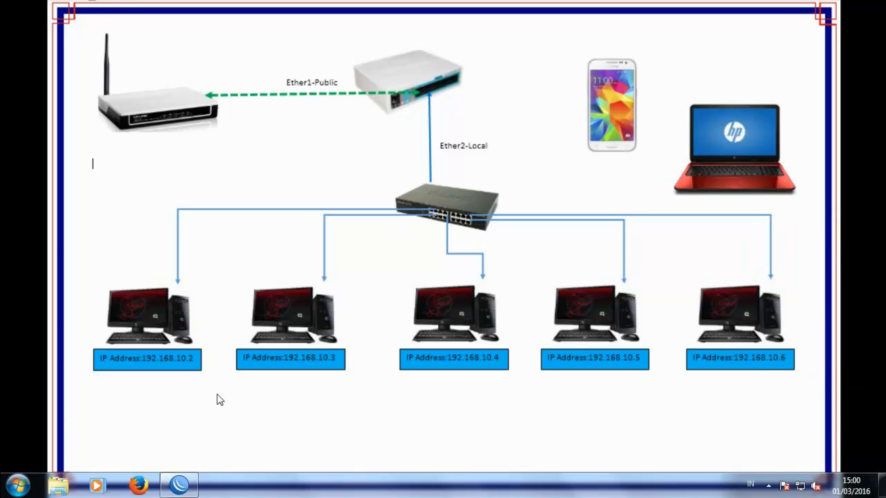
Switch to WinBox and start a new IP pool named wifi-relay, ready for its address range.
left_click(179, 484)
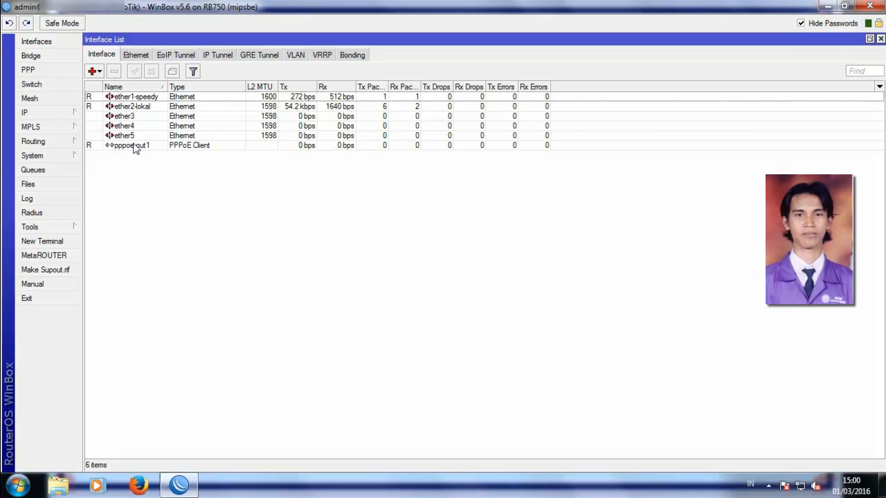
left_click(42, 112)
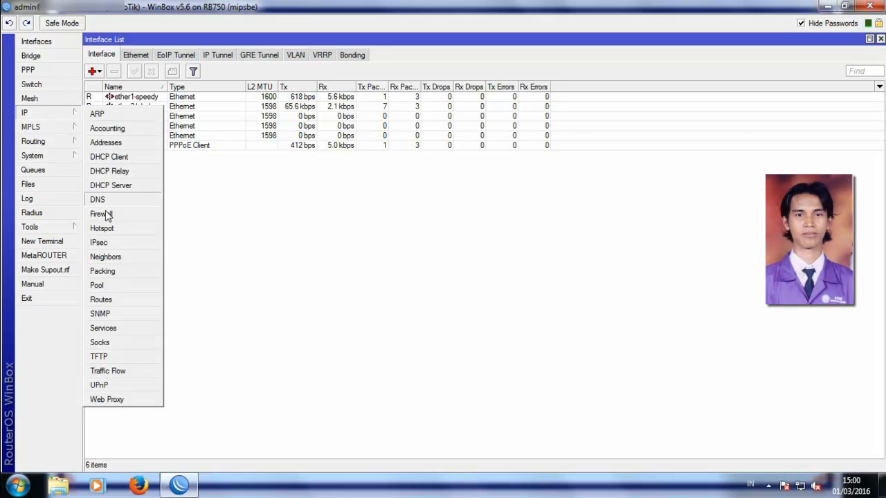
left_click(109, 285)
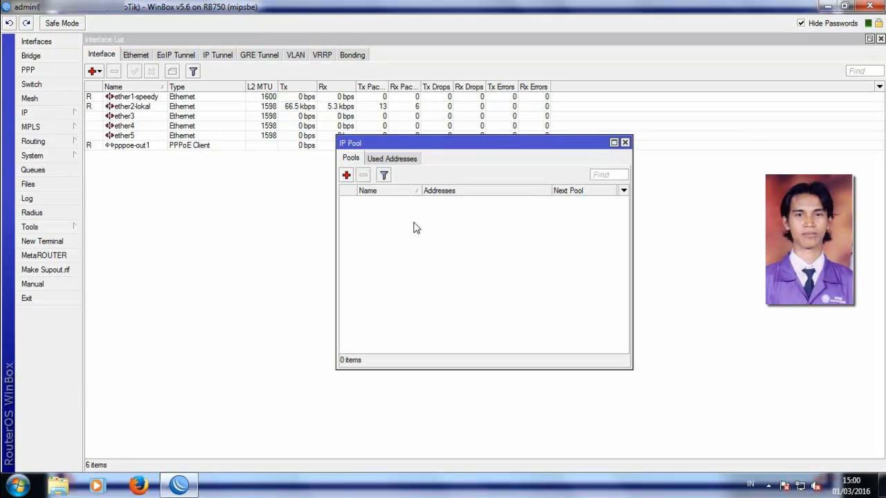
left_click(346, 175)
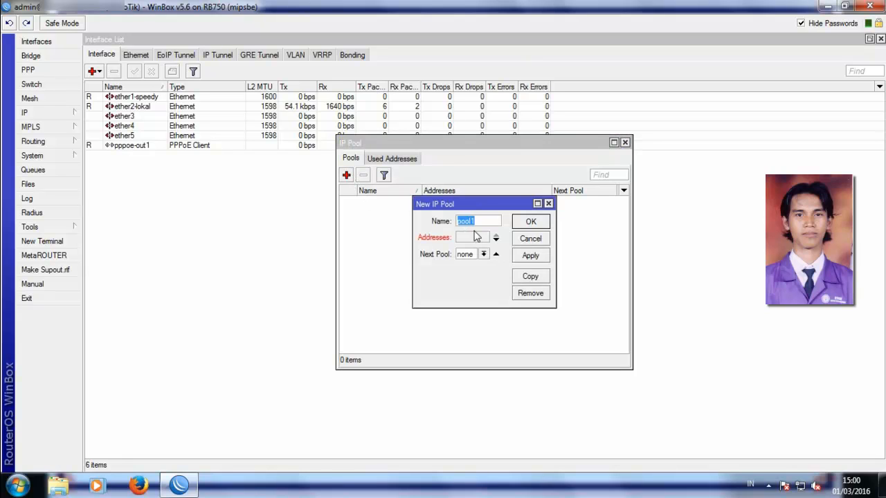
type("wifi-relay")
left_click(481, 238)
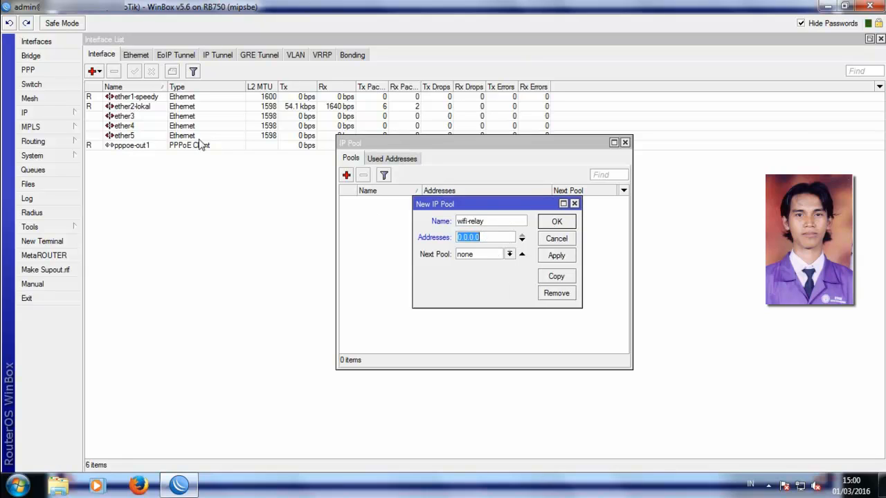
Open the IP address list beside the pool dialog and check the address assigned to ether1-speedy.
left_click(73, 113)
left_click(116, 142)
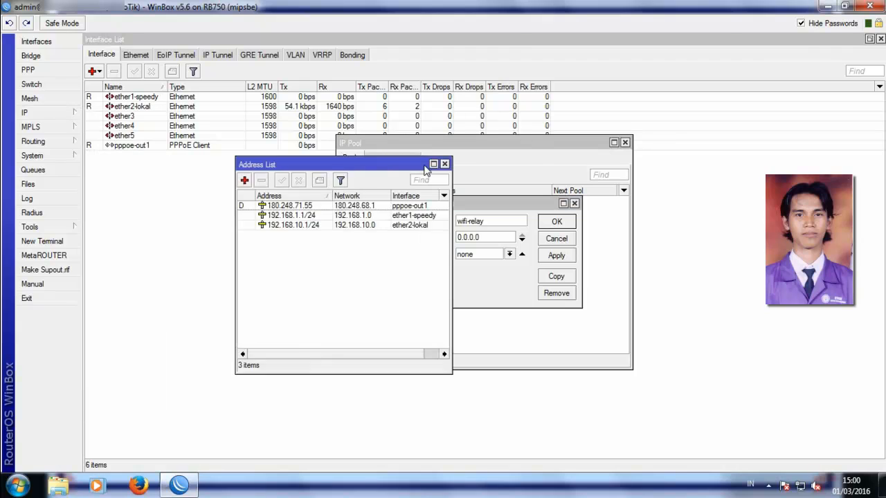
left_click_drag(376, 165, 275, 199)
left_click(211, 251)
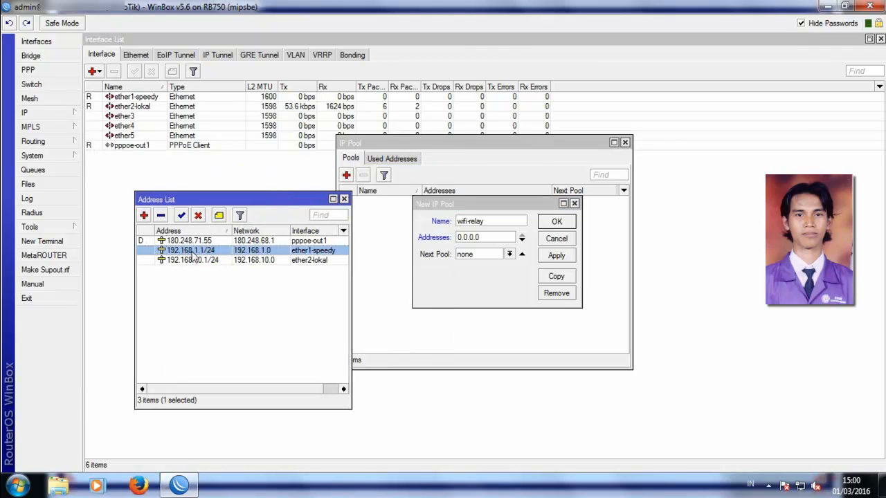
Set the wifi-relay pool's range to 192.168.1.2-192.168.1.254 and save the pool.
left_click_drag(487, 238, 448, 242)
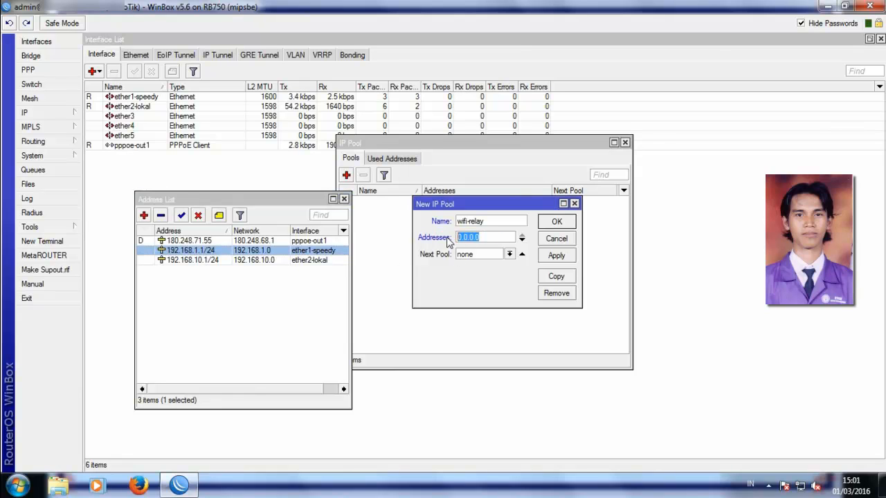
type("192")
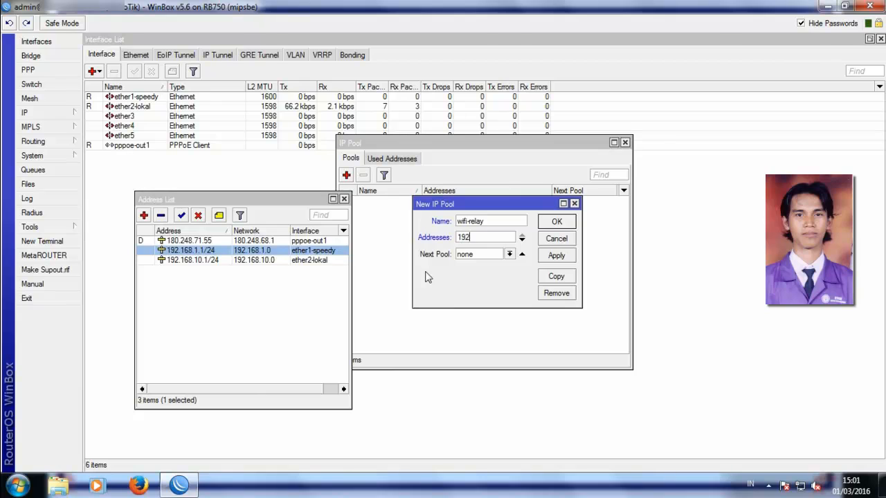
type(".168.")
type("1.2-")
type("192.1")
type("68")
type(".1.254")
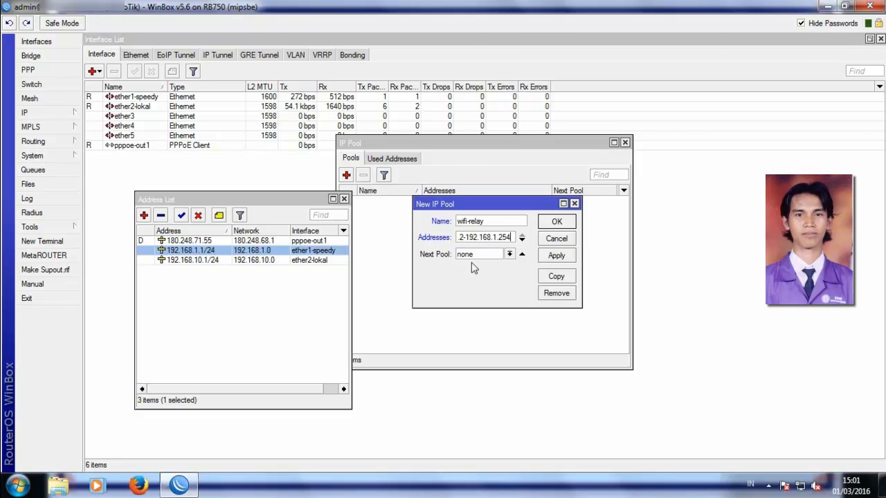
left_click(557, 257)
left_click(564, 224)
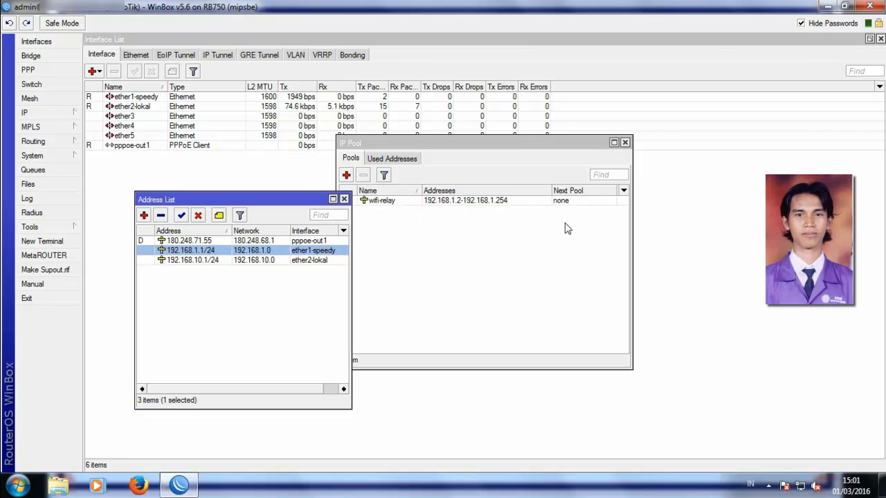
Add a DHCP relay on the ether1-speedy interface with 192.168.1.1 as its DHCP server, keeping the default name.
left_click(60, 114)
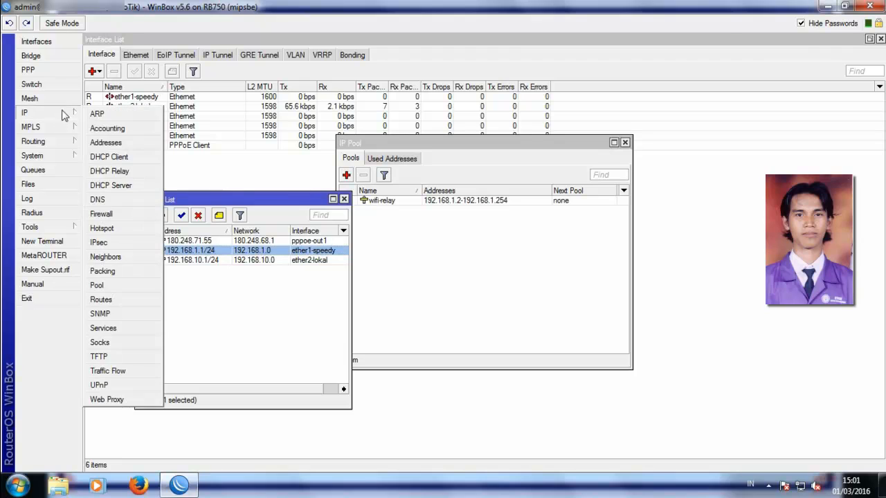
left_click(110, 171)
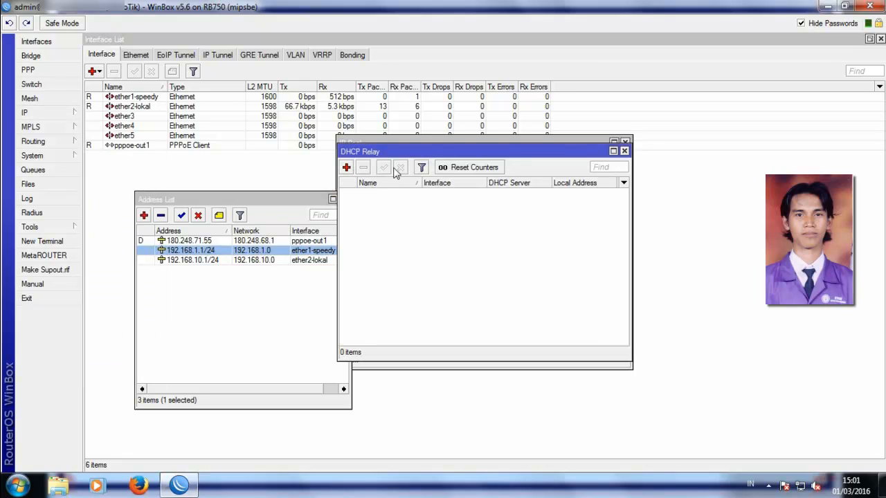
left_click_drag(395, 149, 421, 209)
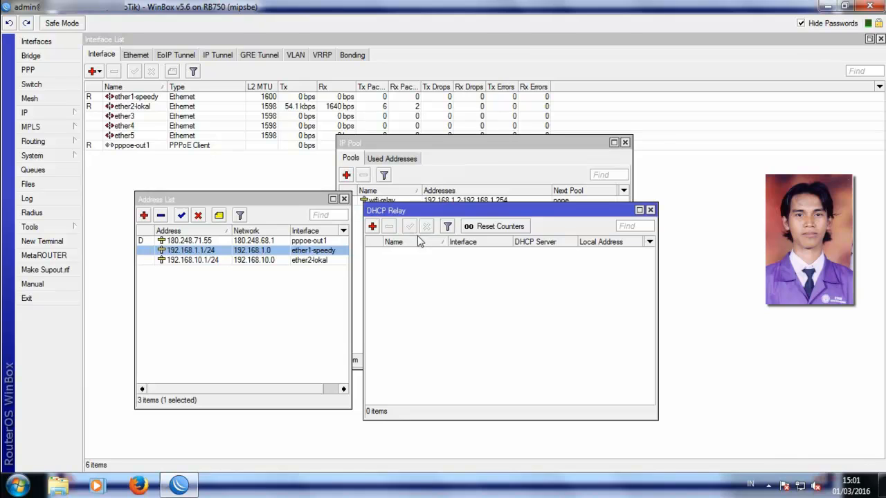
left_click(372, 227)
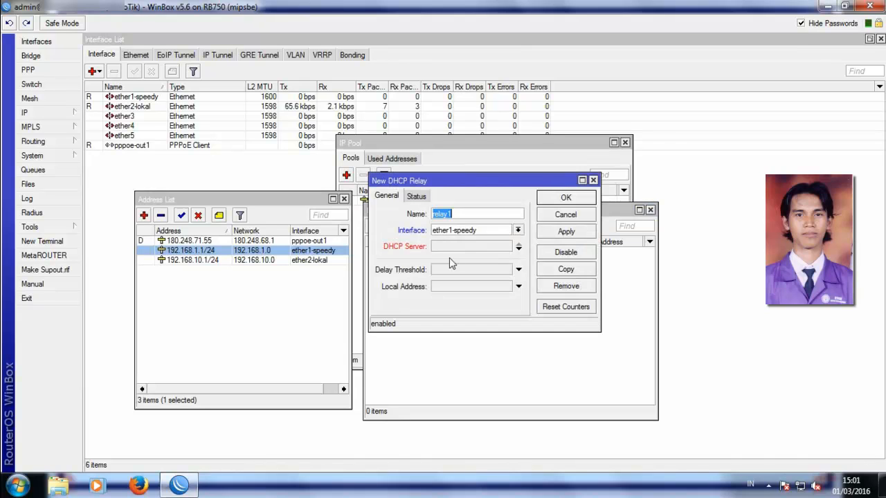
left_click(459, 246)
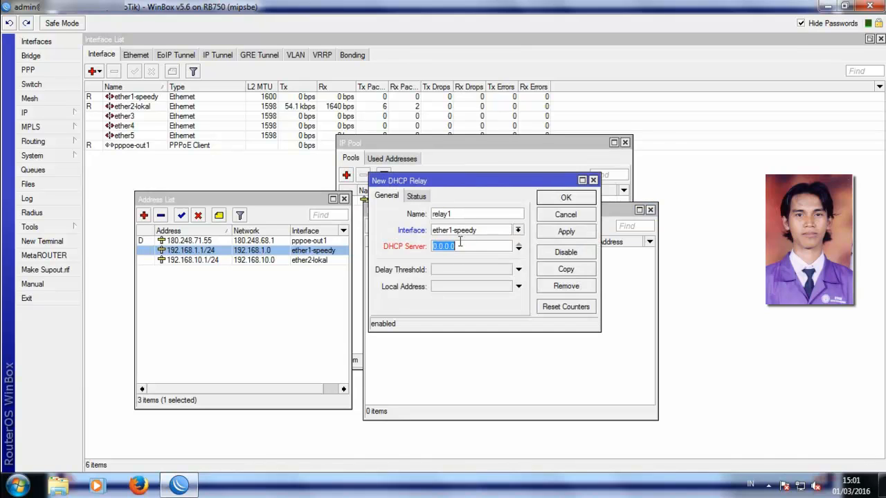
type("192.168.1.1")
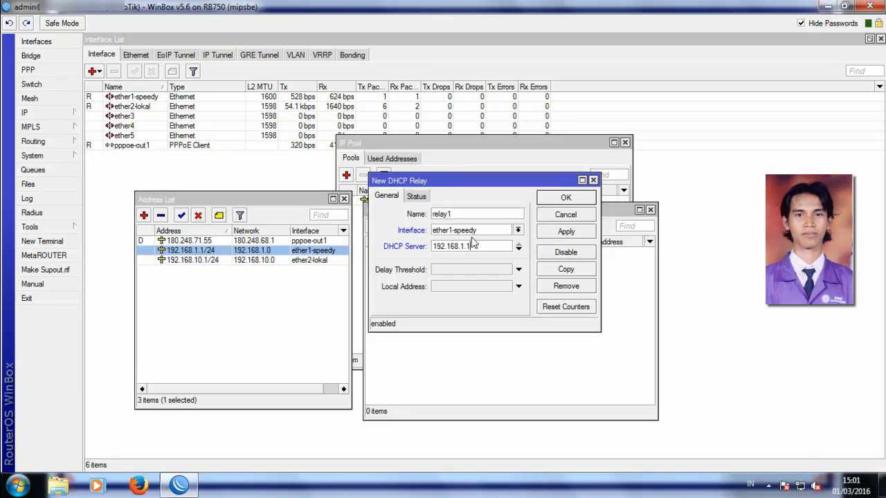
left_click_drag(467, 215, 416, 218)
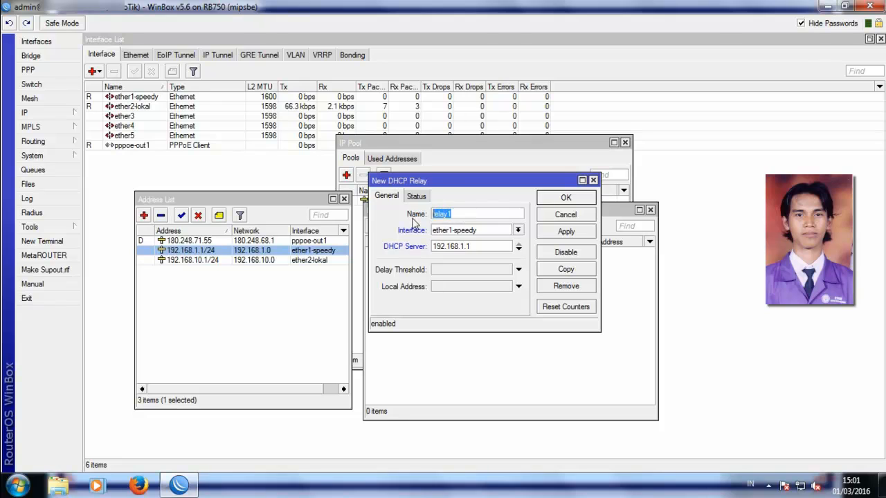
left_click(487, 232)
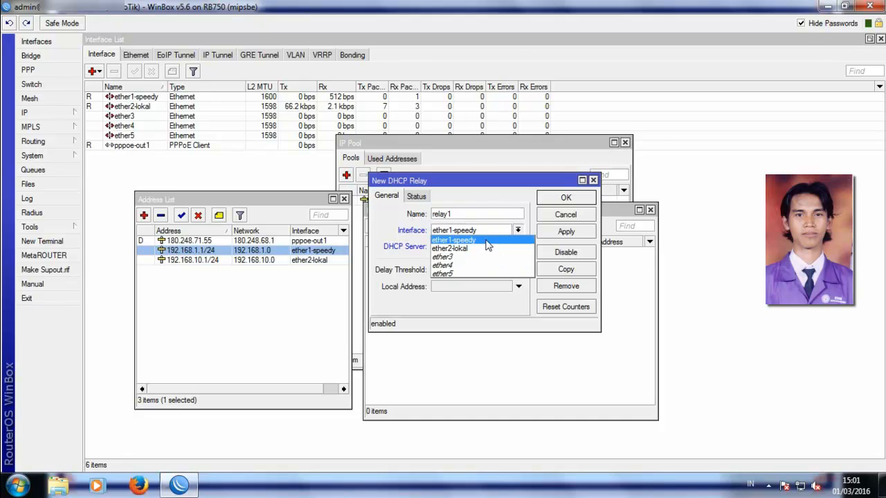
left_click(486, 242)
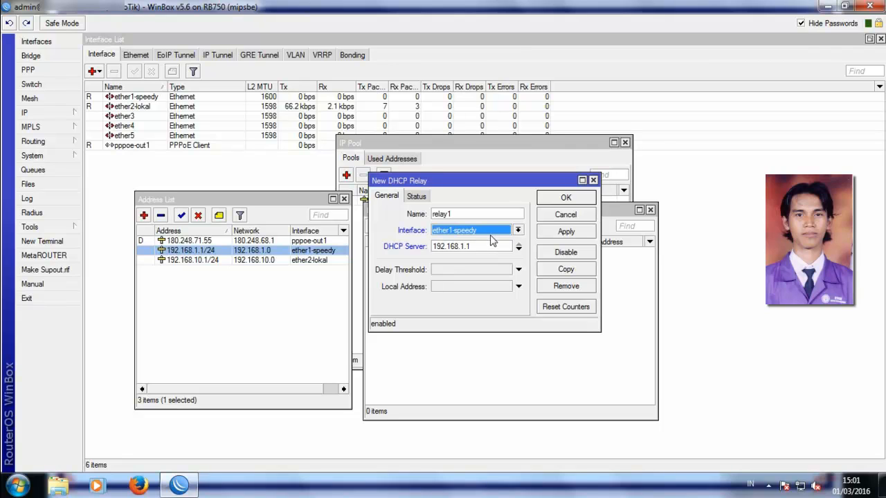
left_click(554, 231)
left_click(560, 199)
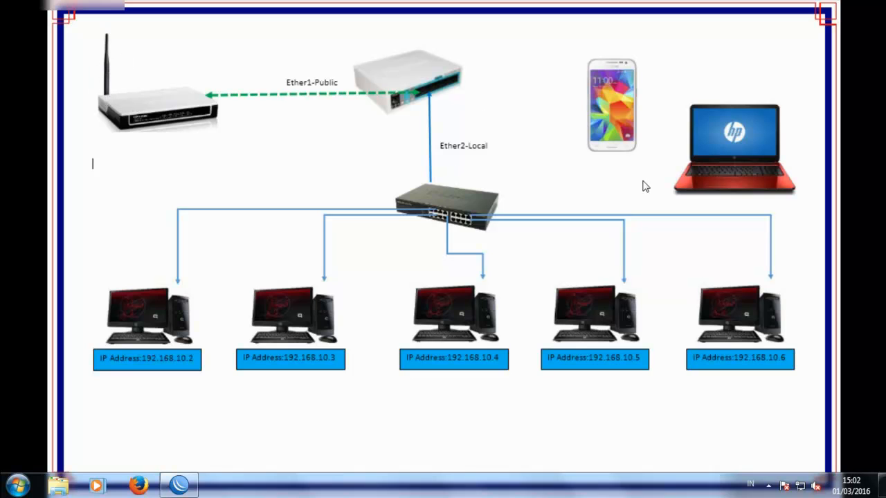
Switch to WinBox and start a new DHCP server named wifi-relay.
left_click(172, 484)
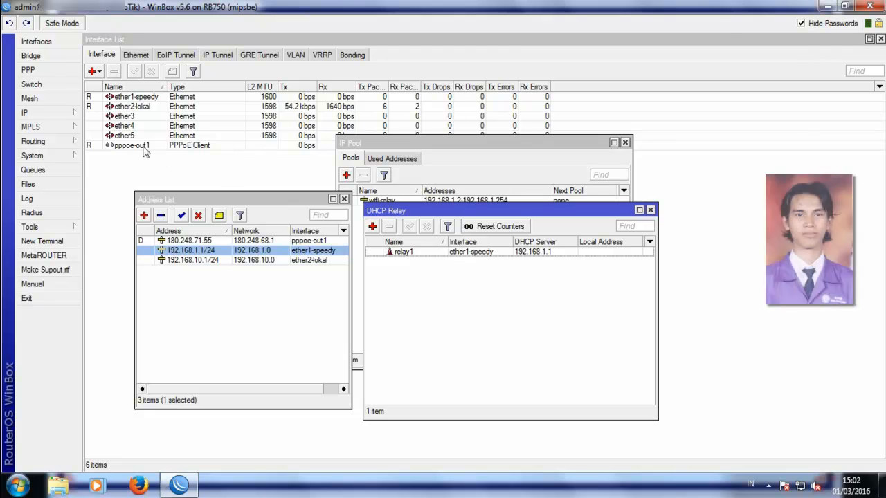
left_click(71, 114)
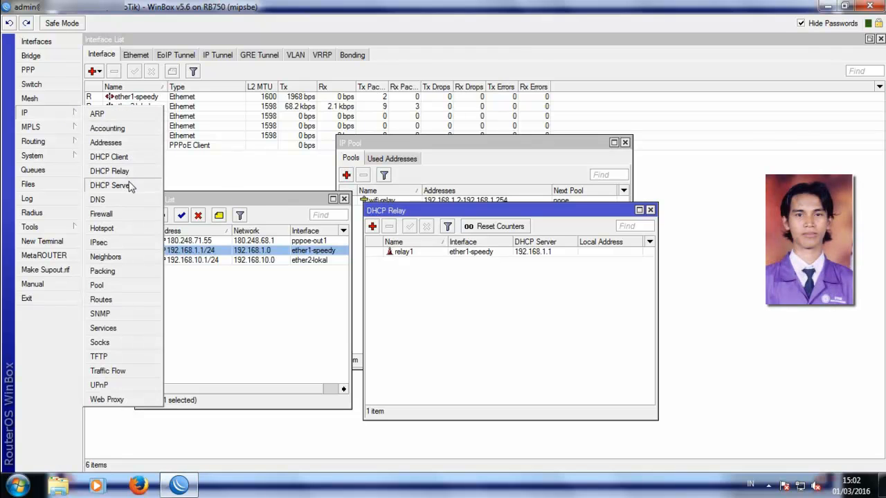
left_click(131, 186)
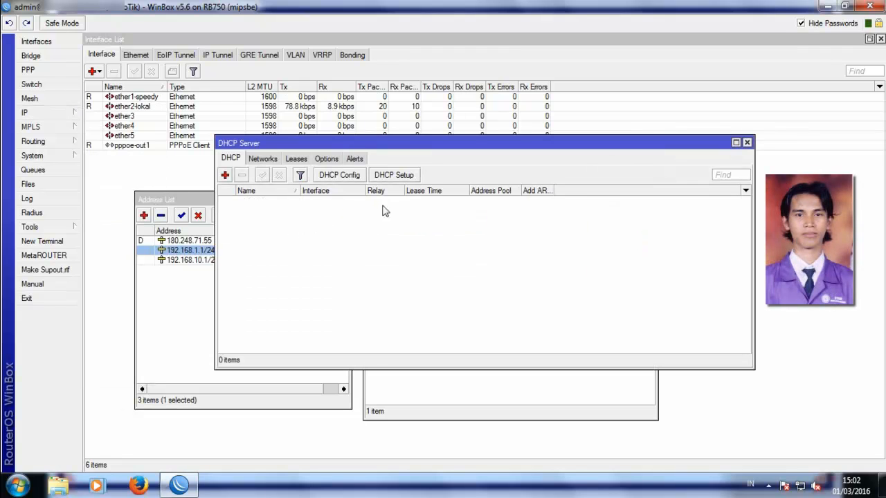
left_click(225, 175)
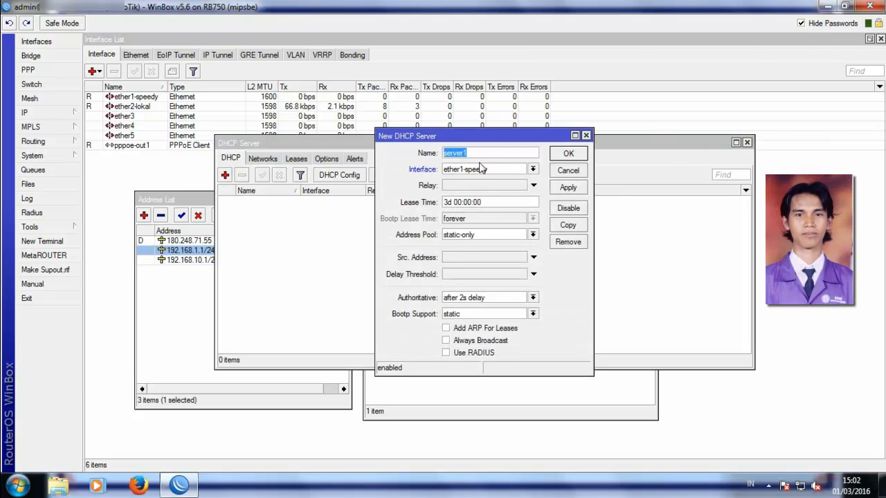
type("wifi0")
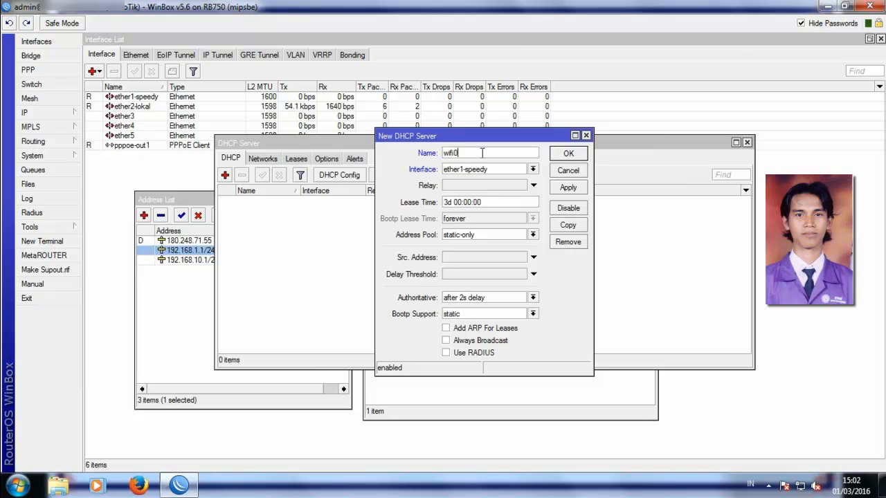
key("BackSpace")
type("-relay")
Assign the wifi-relay DHCP server to the ether1-speedy interface with wifi-relay as its address pool, and save it.
left_click(515, 172)
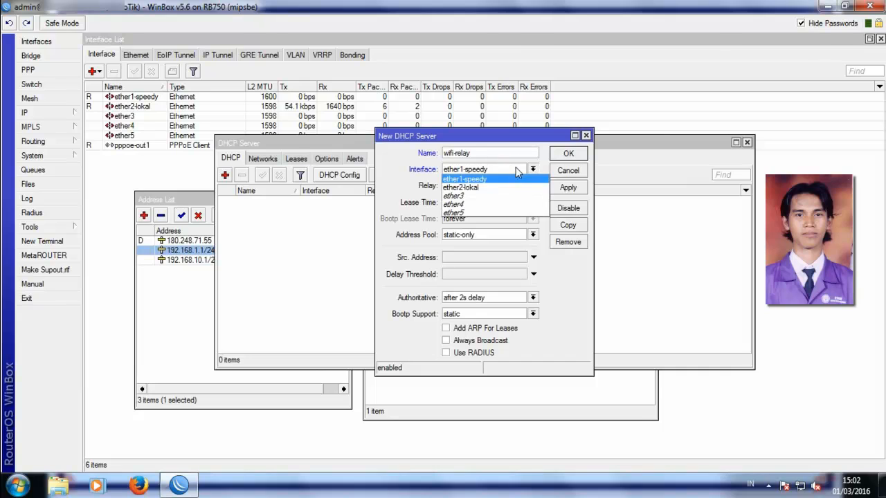
left_click(485, 182)
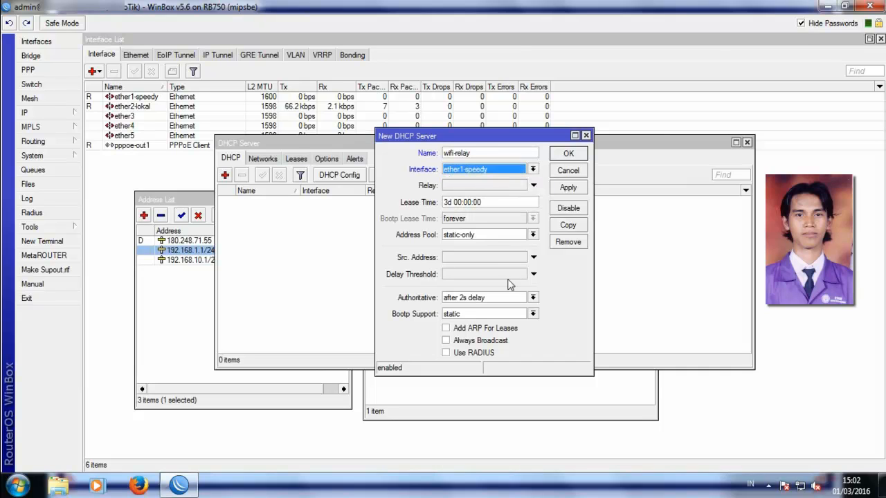
left_click(463, 237)
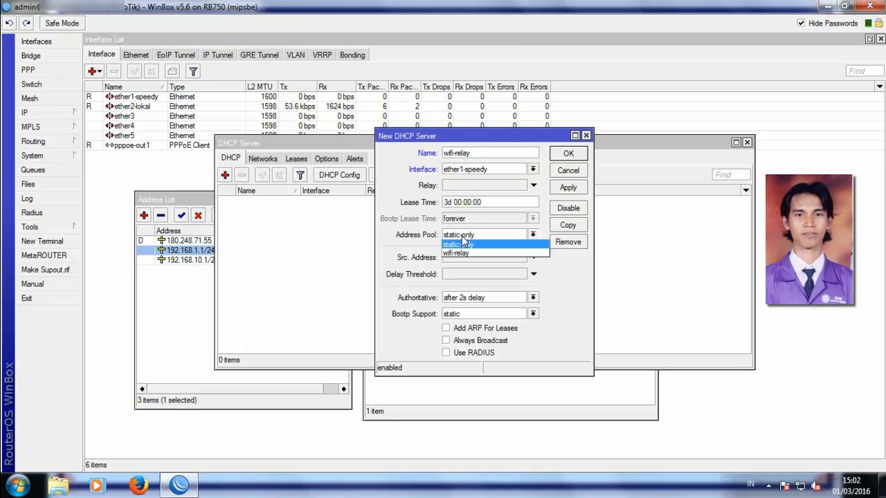
left_click(473, 253)
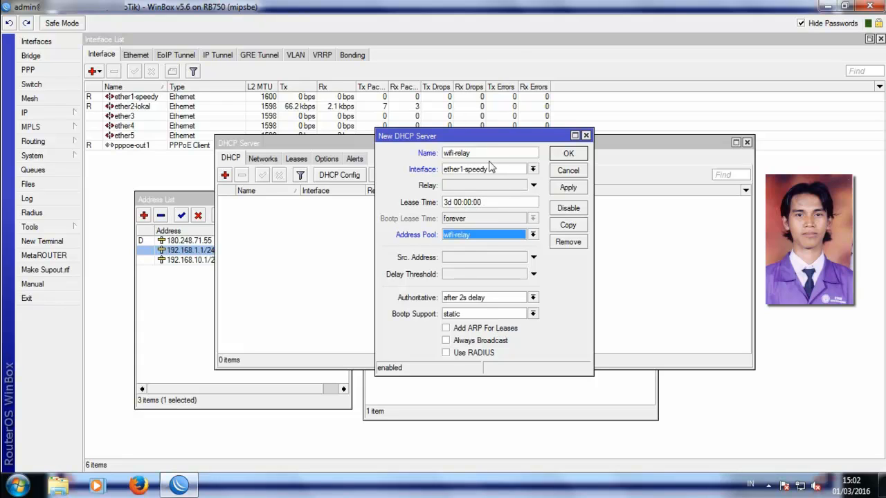
left_click_drag(491, 153, 425, 159)
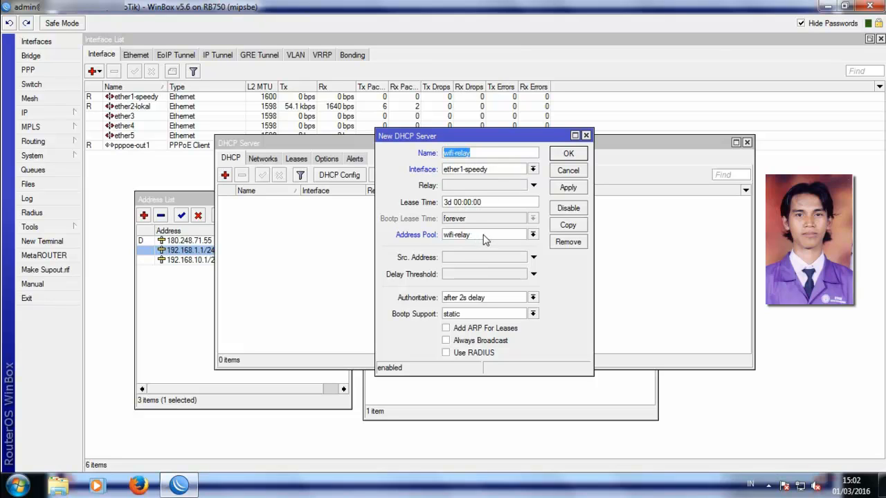
left_click(558, 188)
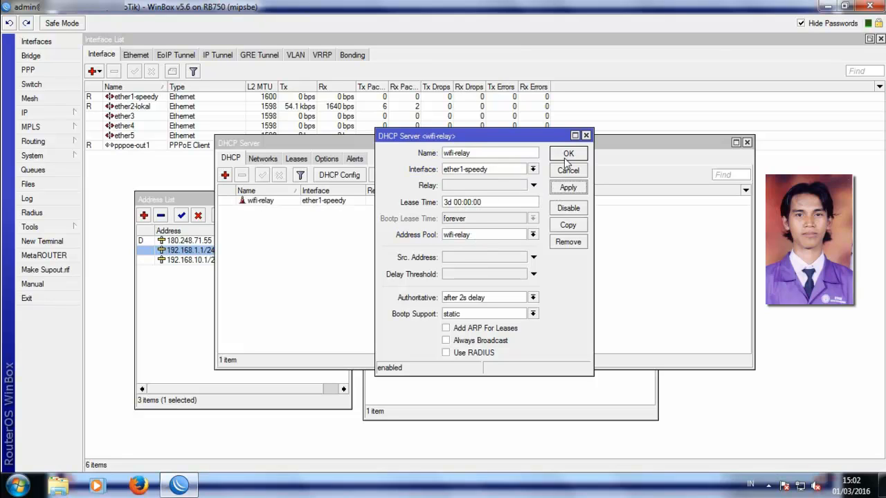
left_click(567, 155)
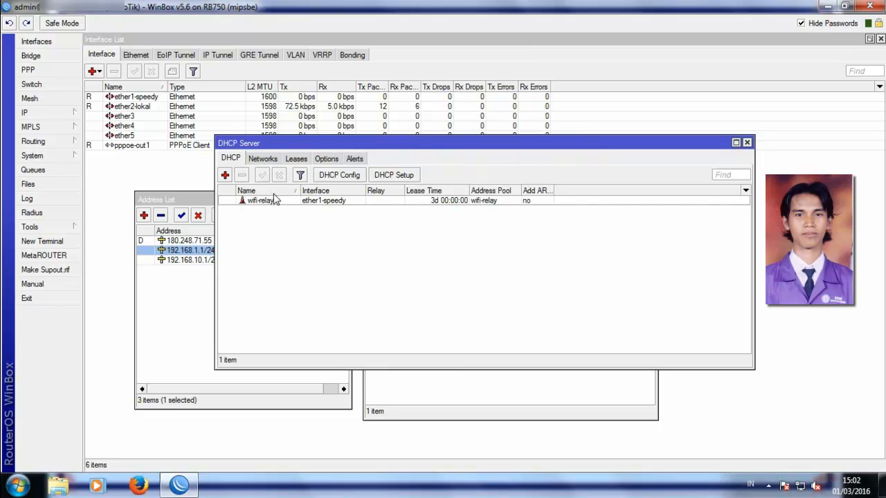
Add a DHCP server network for 192.168.1.0/24 with gateway 192.168.1.1.
left_click(263, 158)
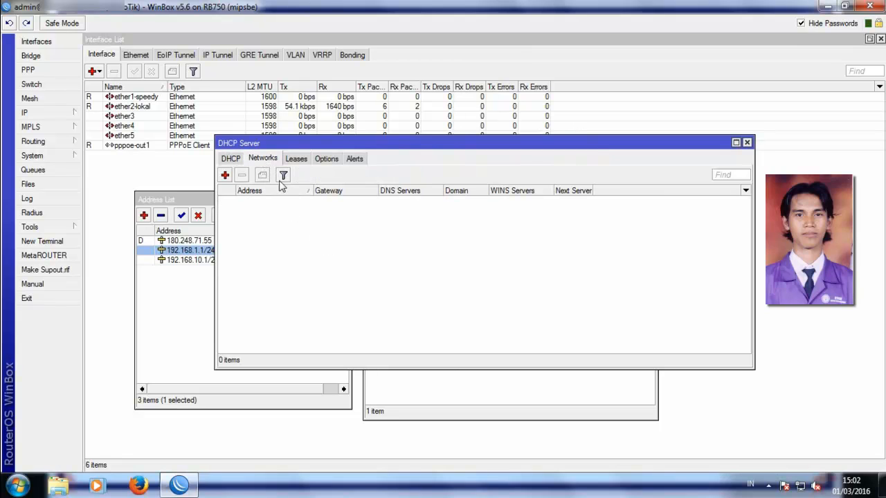
left_click(225, 175)
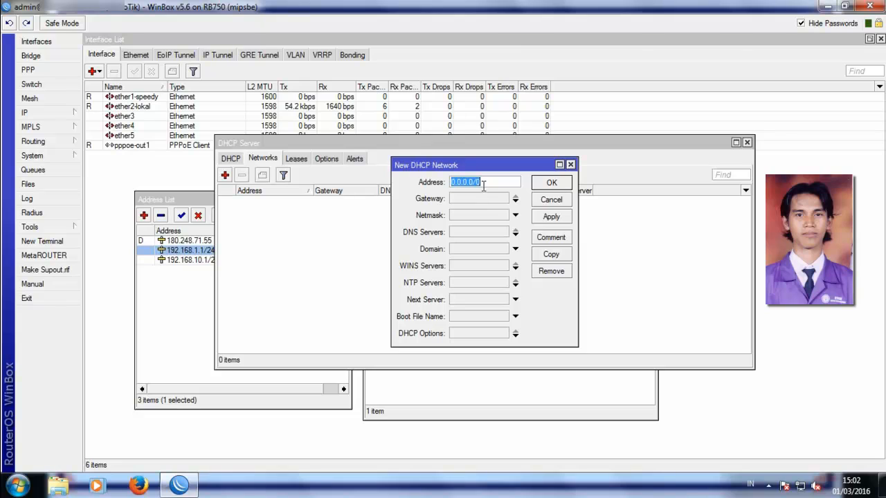
type("192.168.1.0/")
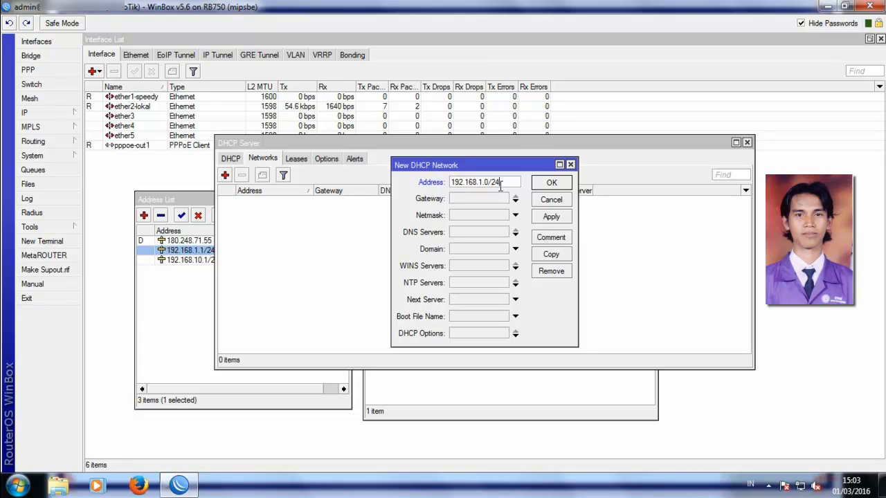
left_click(494, 201)
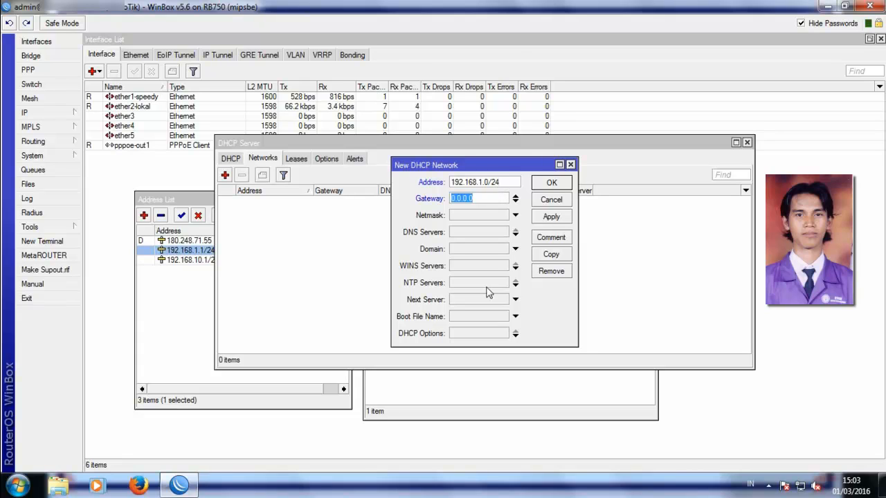
type("192.168.1.1")
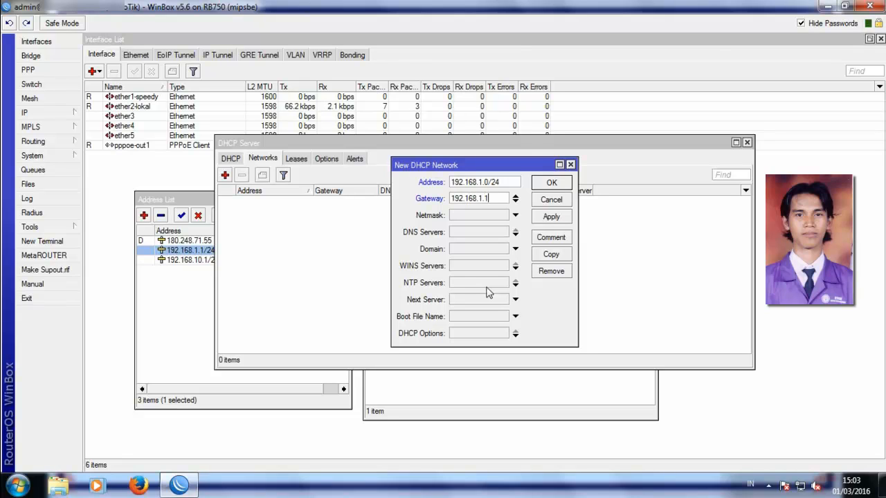
left_click(551, 217)
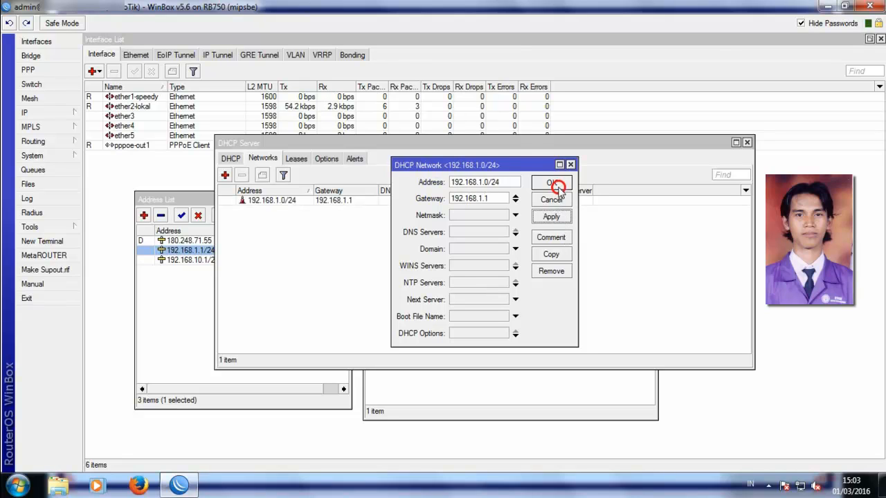
left_click(552, 183)
Review the DHCP server and network entries, and view the network topology diagram behind WinBox.
left_click(231, 158)
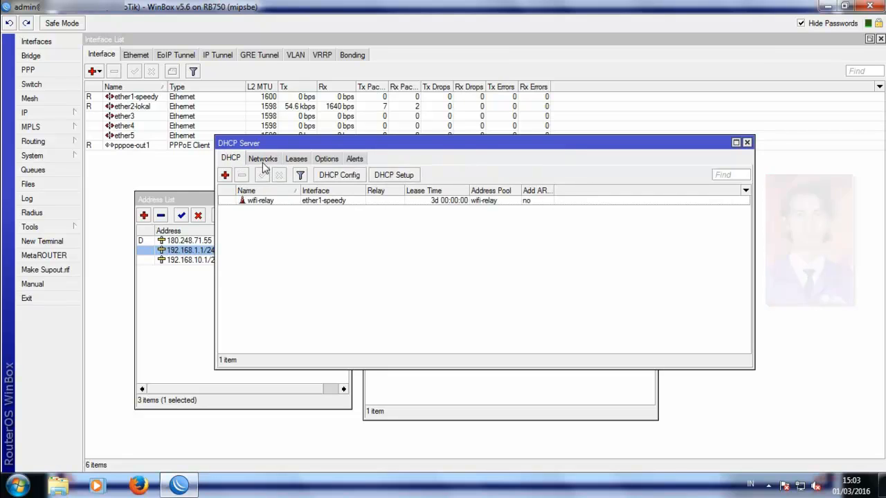
left_click(263, 159)
left_click(230, 158)
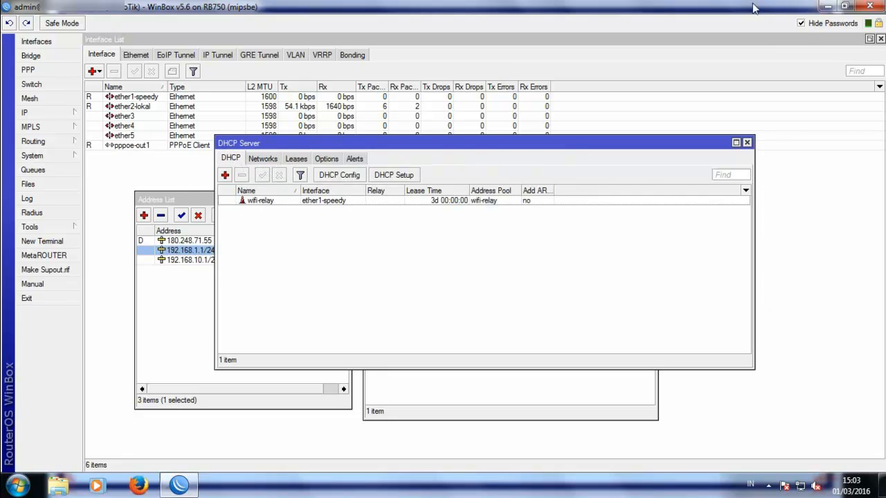
left_click(821, 7)
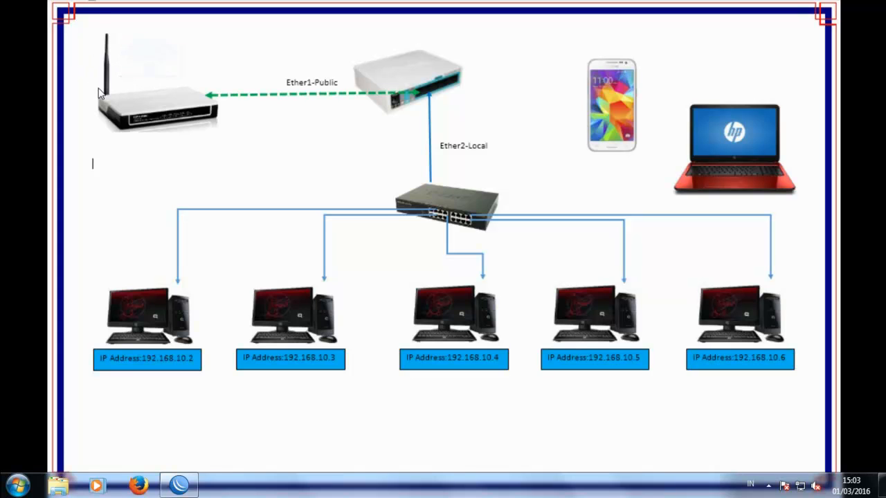
left_click(179, 485)
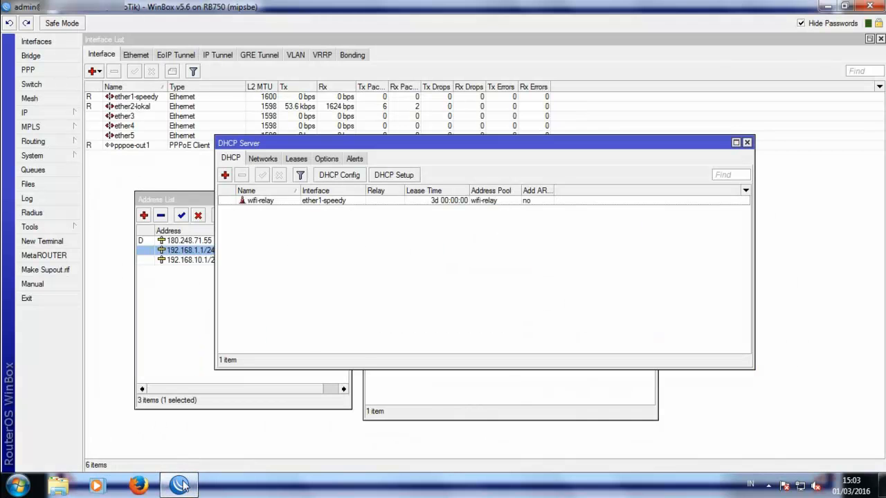
left_click(185, 479)
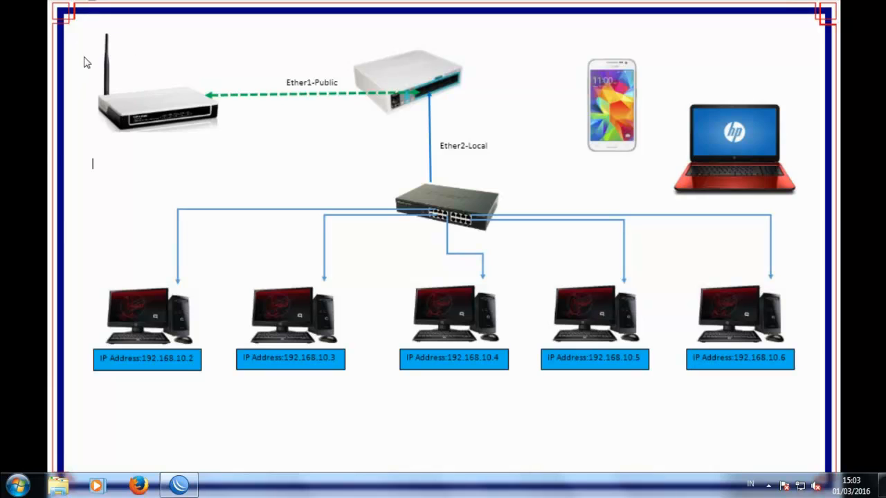
Return to WinBox, move the DHCP Server window clear of the address list, and recheck its server and network entries.
left_click(236, 380)
left_click_drag(341, 146, 373, 193)
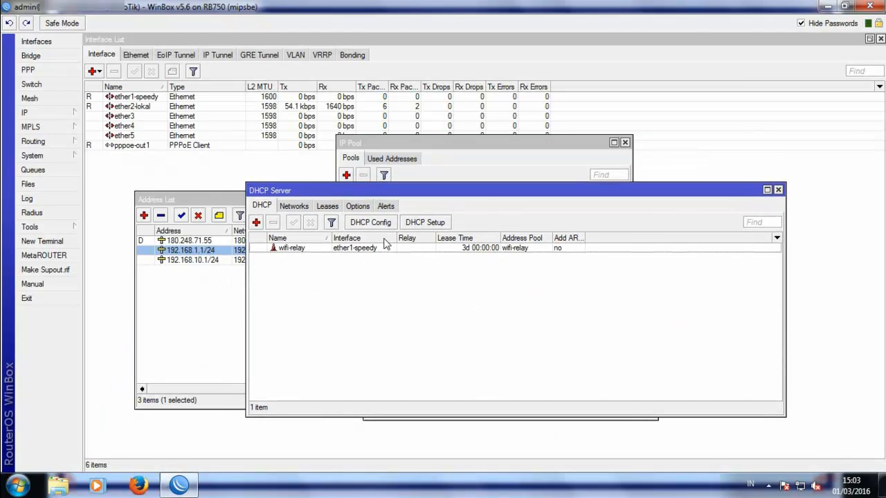
left_click(293, 207)
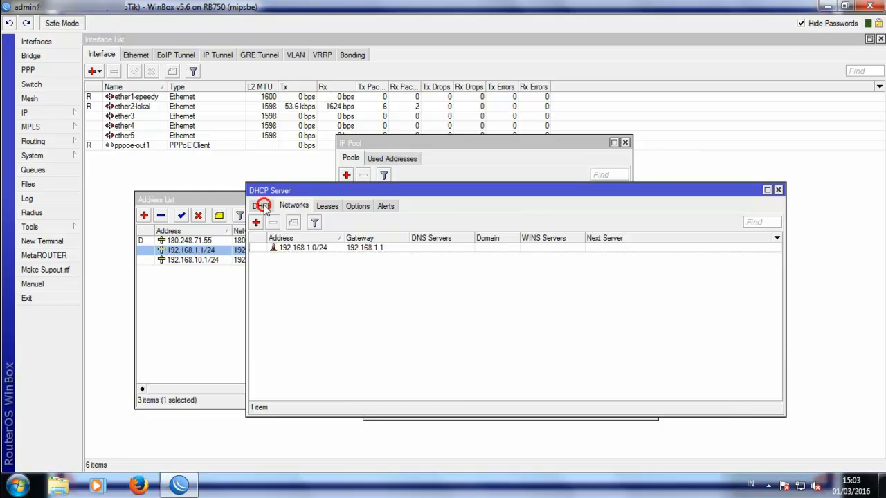
left_click(260, 205)
left_click(294, 208)
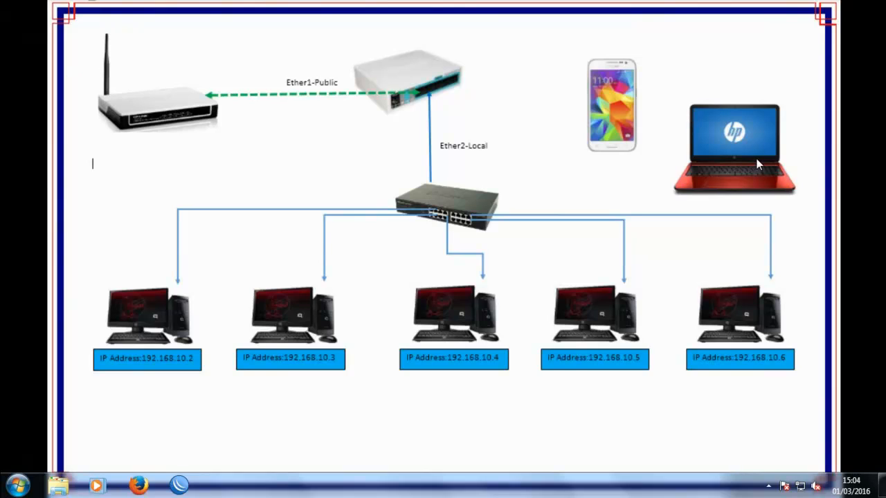
Open the Windows list of available wireless networks.
left_click(789, 482)
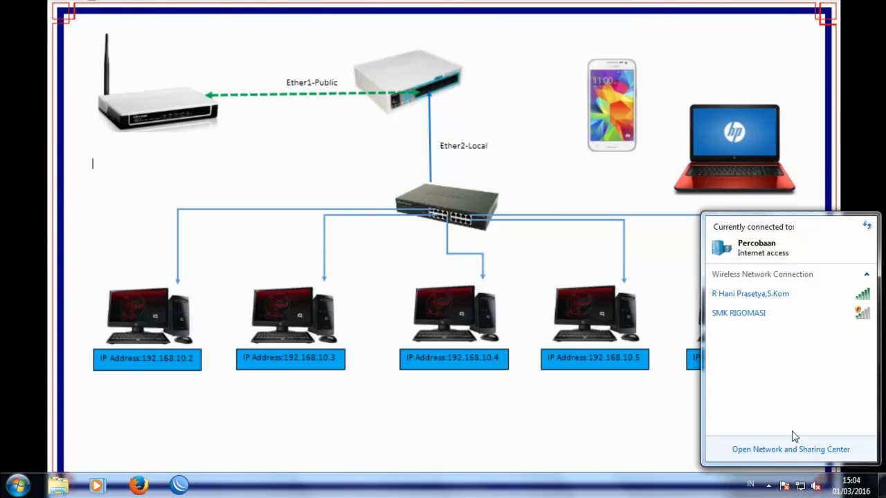